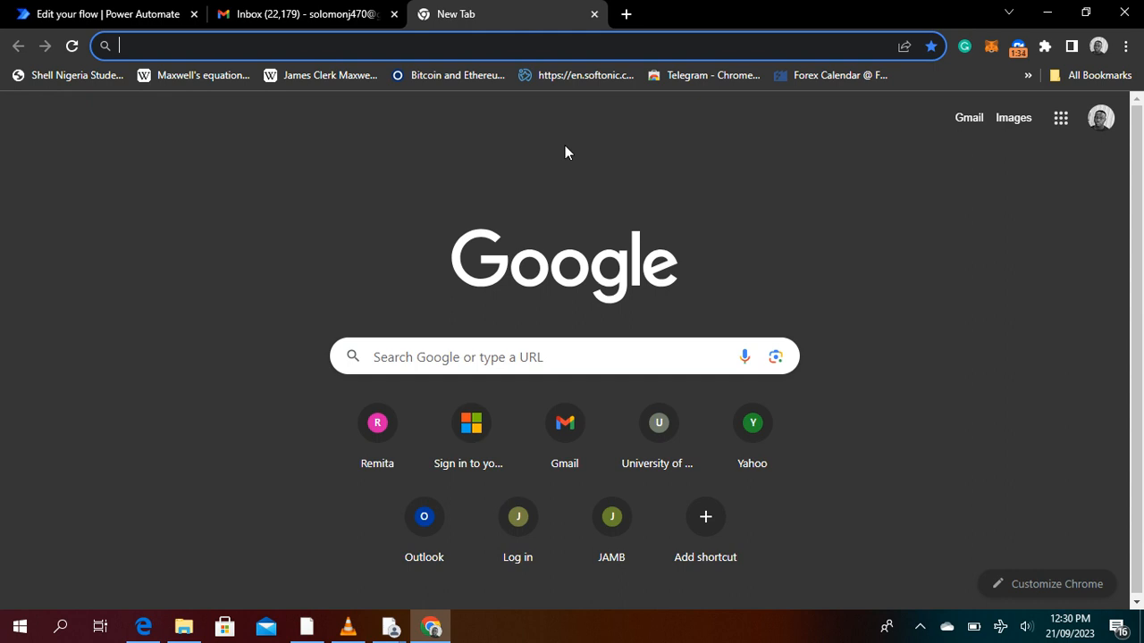
Open Microsoft Forms at forms.office.com and create a new blank form
text(fo)
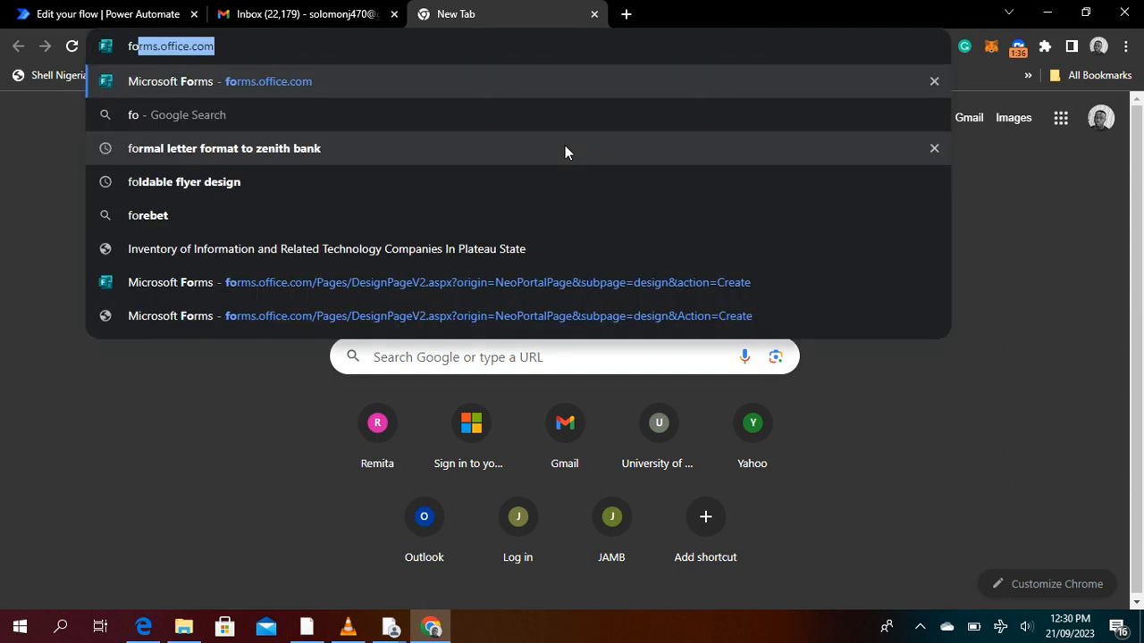
text(r)
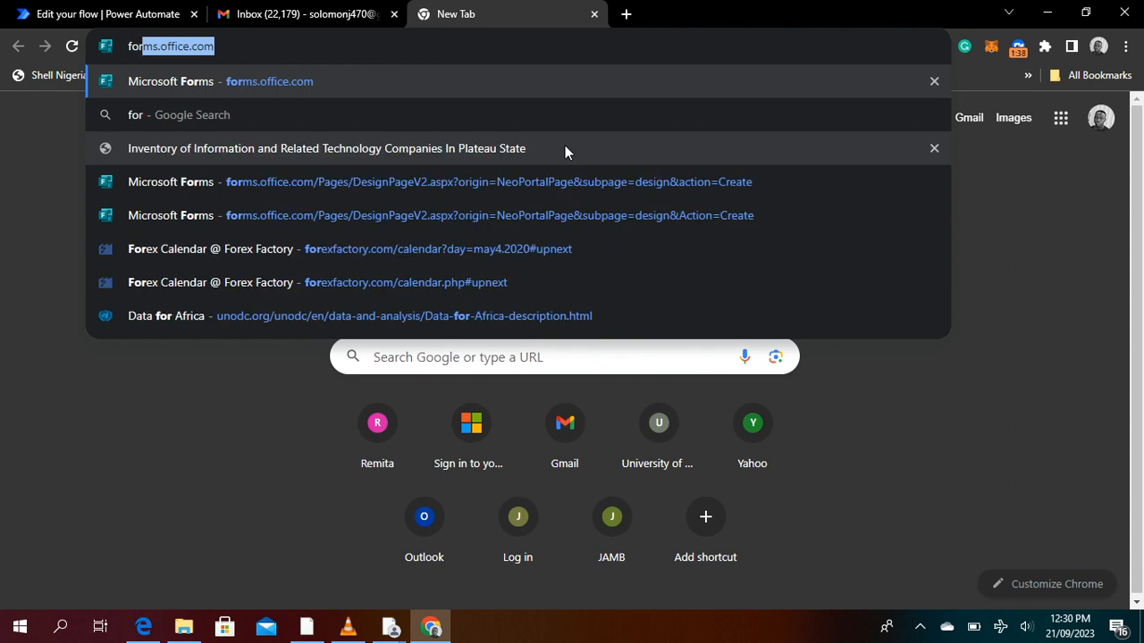
key(Right)
text(/)
key(Return)
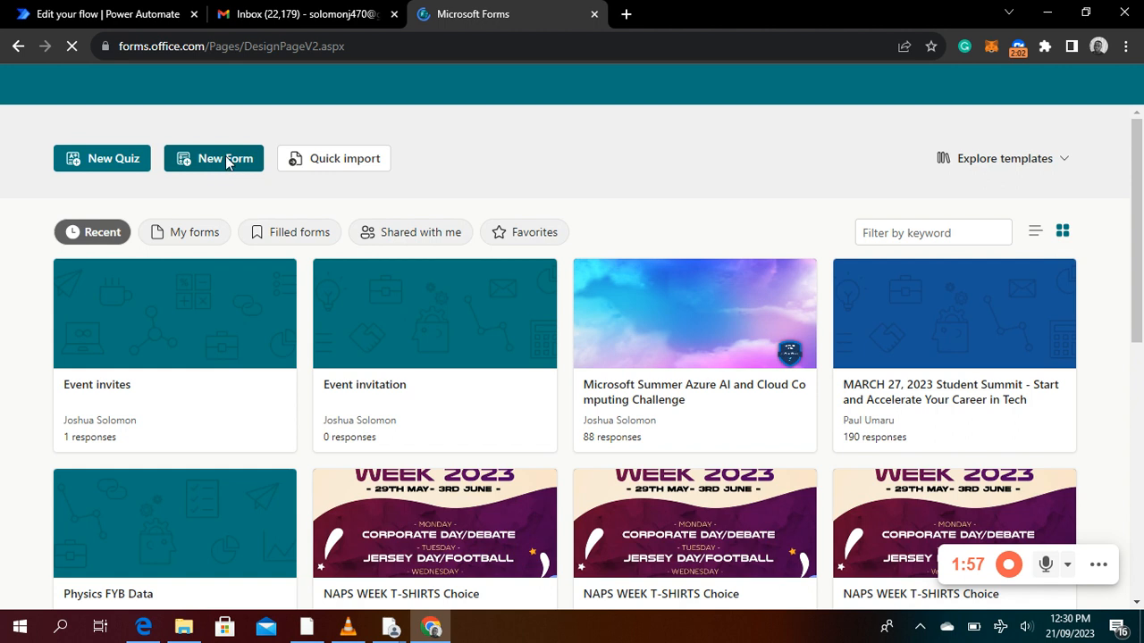
click(226, 161)
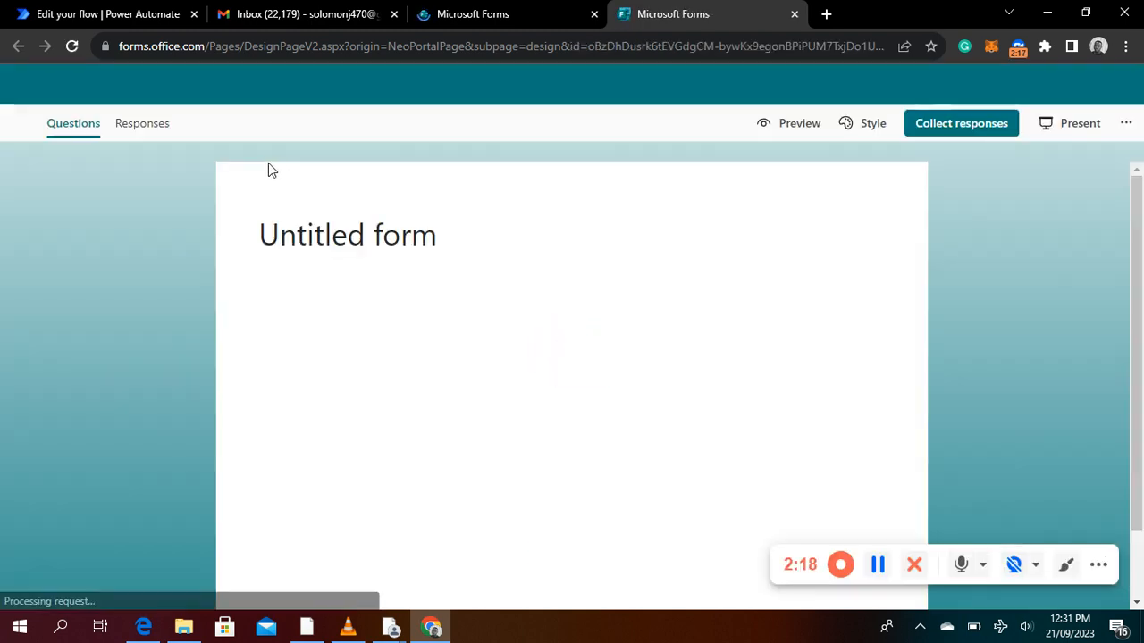
Replace the untitled form's title with "My Event Invites"
click(384, 234)
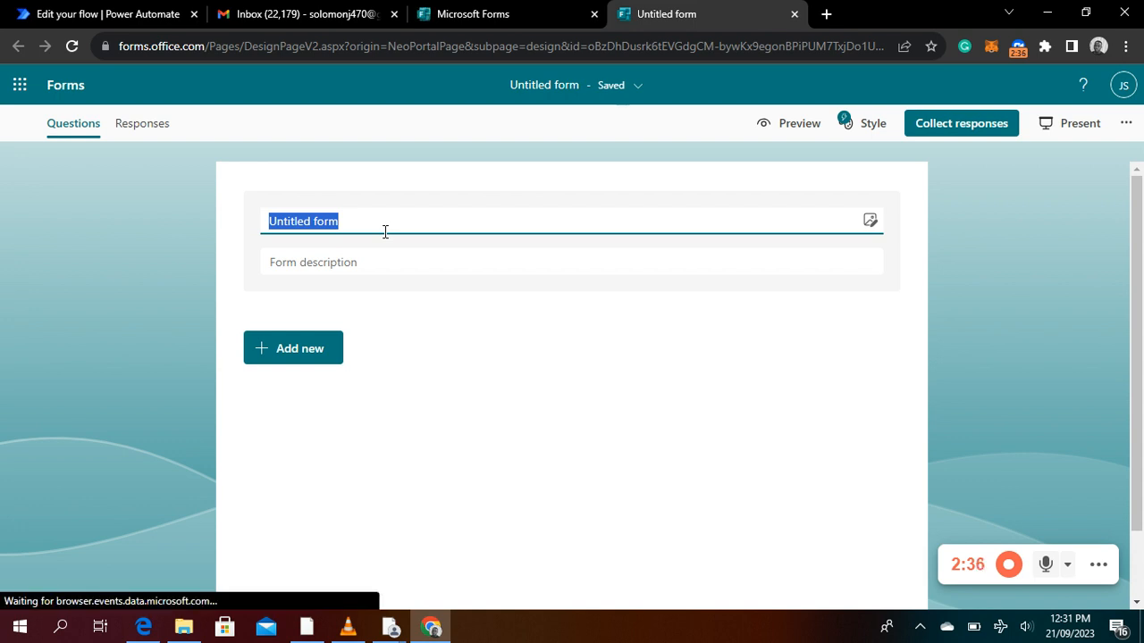
text(My)
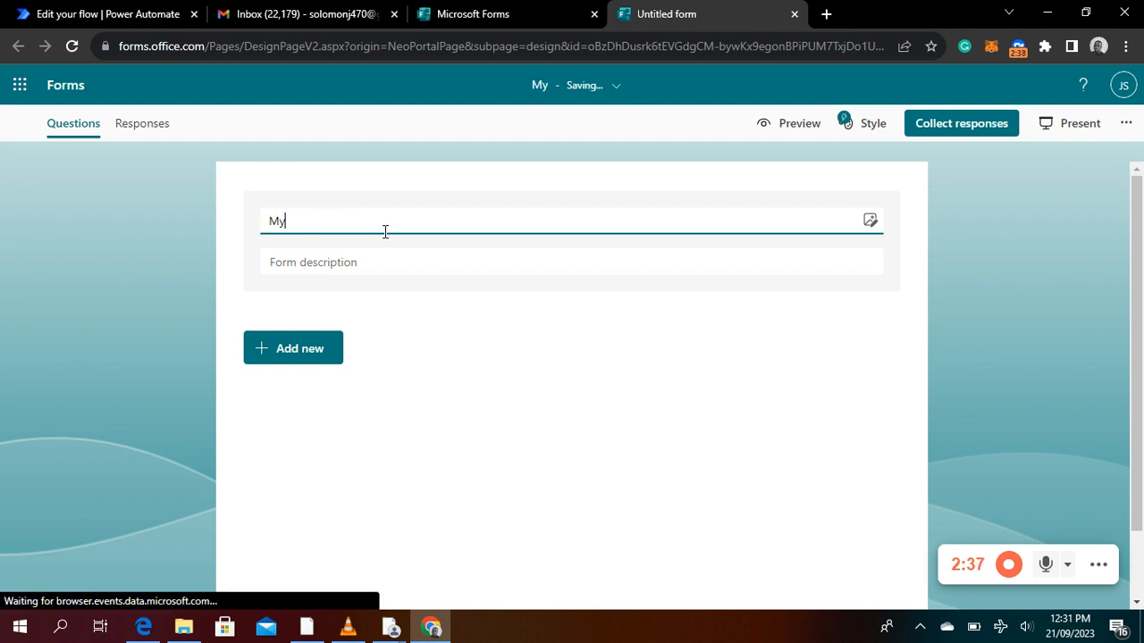
text( Event )
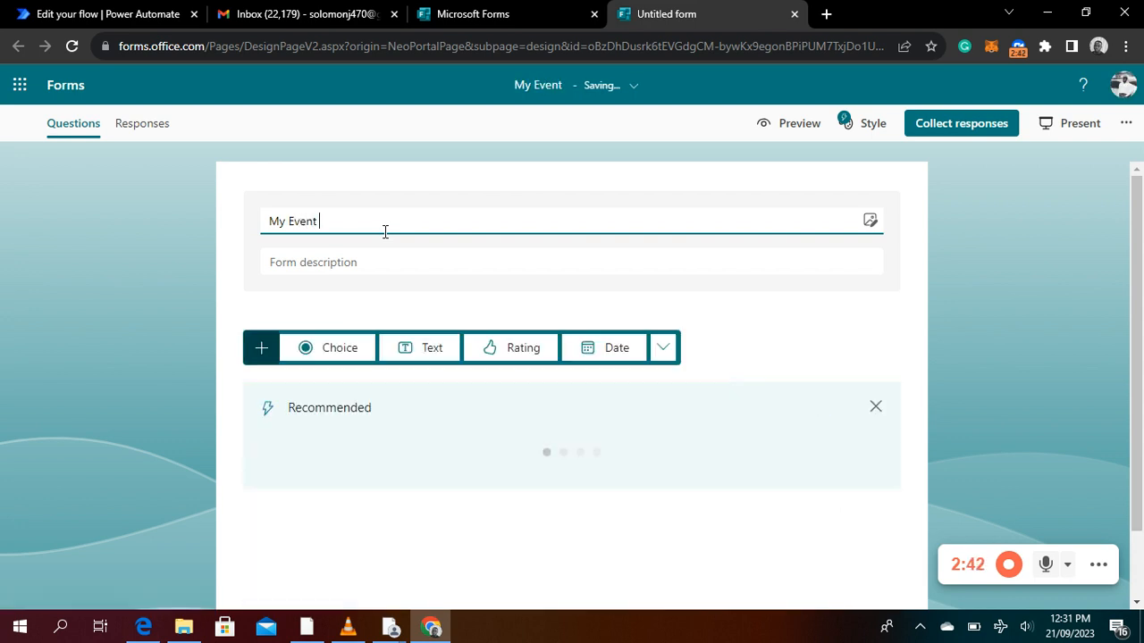
text(Iv)
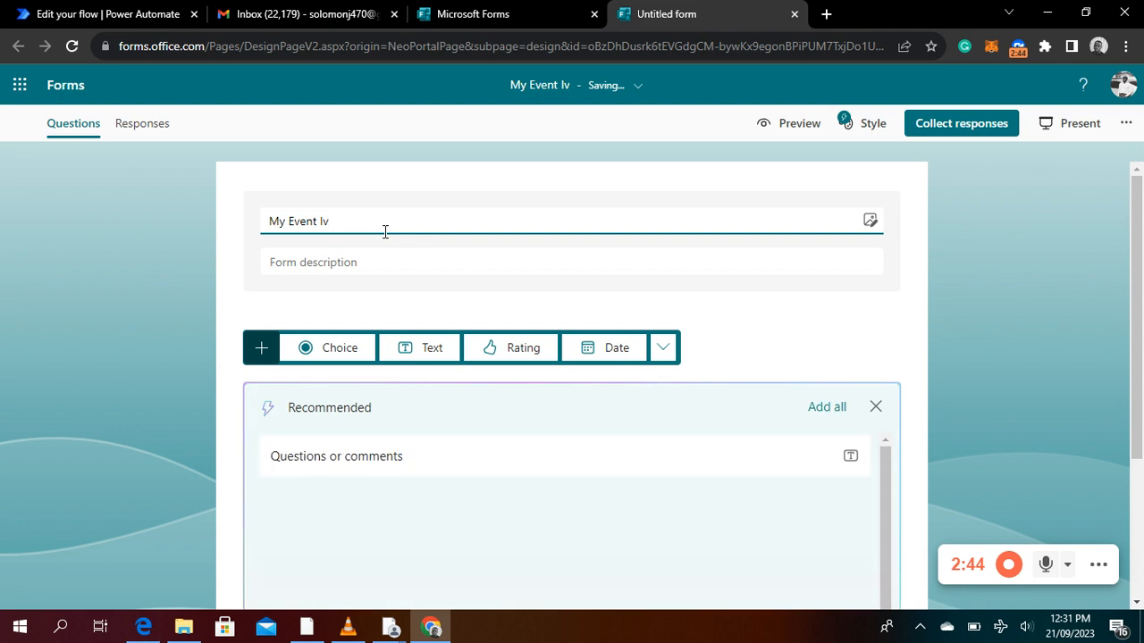
key(BackSpace)
text(n)
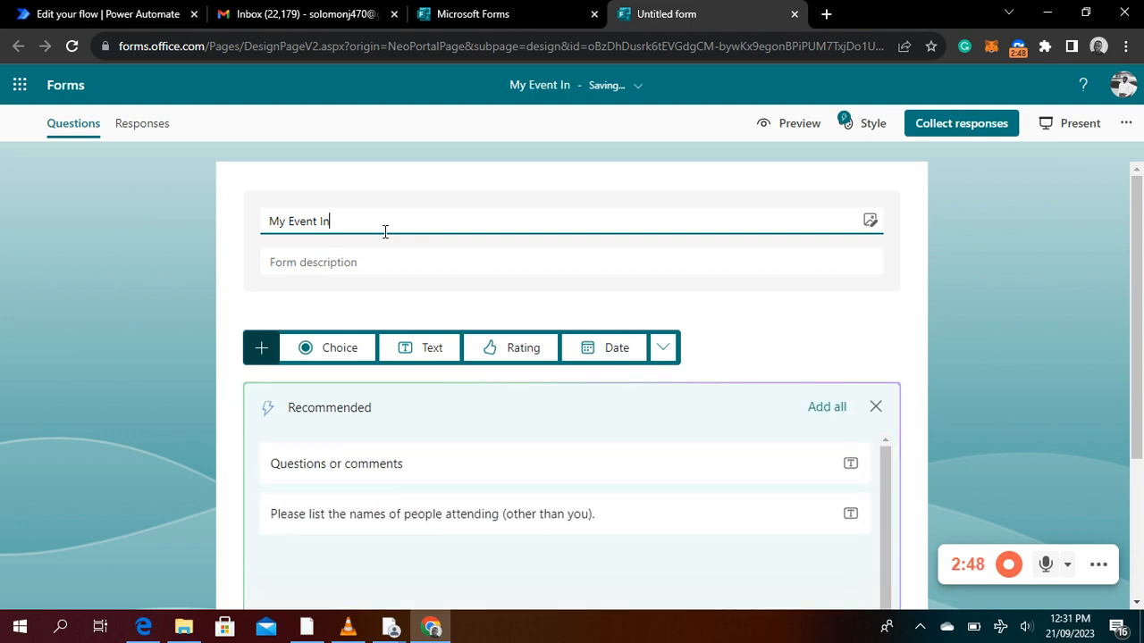
text(vites)
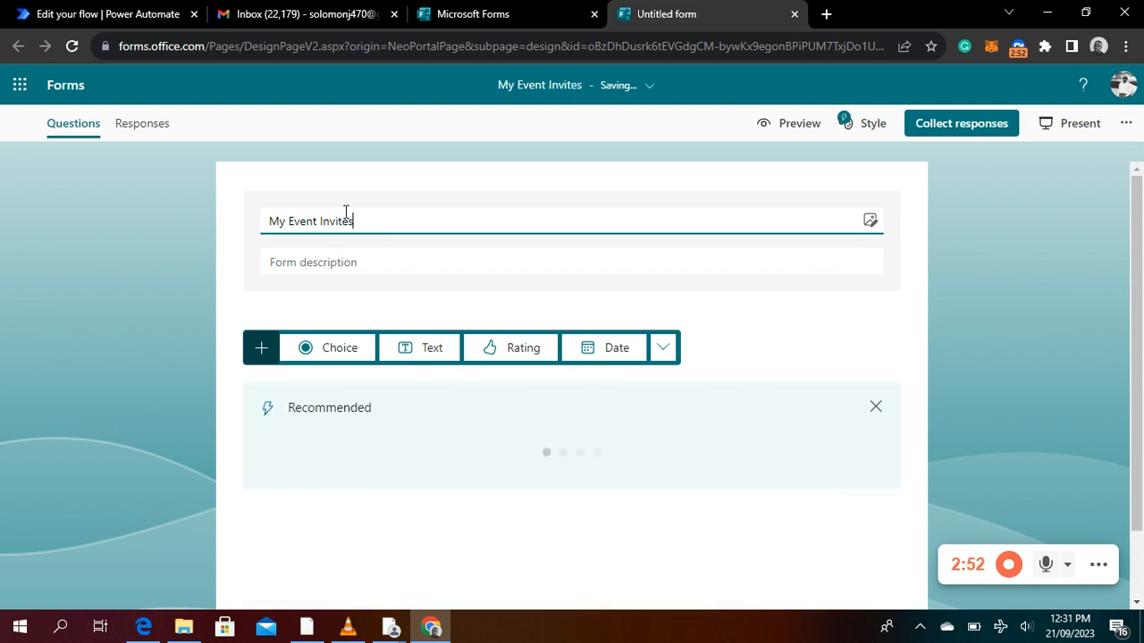
click(272, 299)
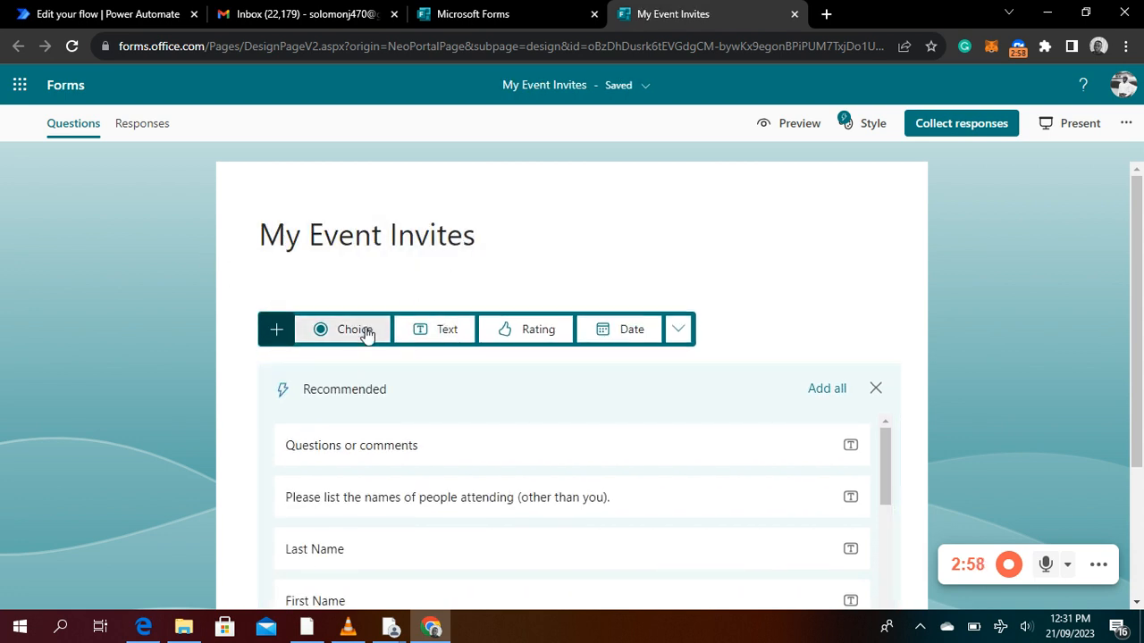
Add a text question named "First Name" as the form's first question
click(438, 330)
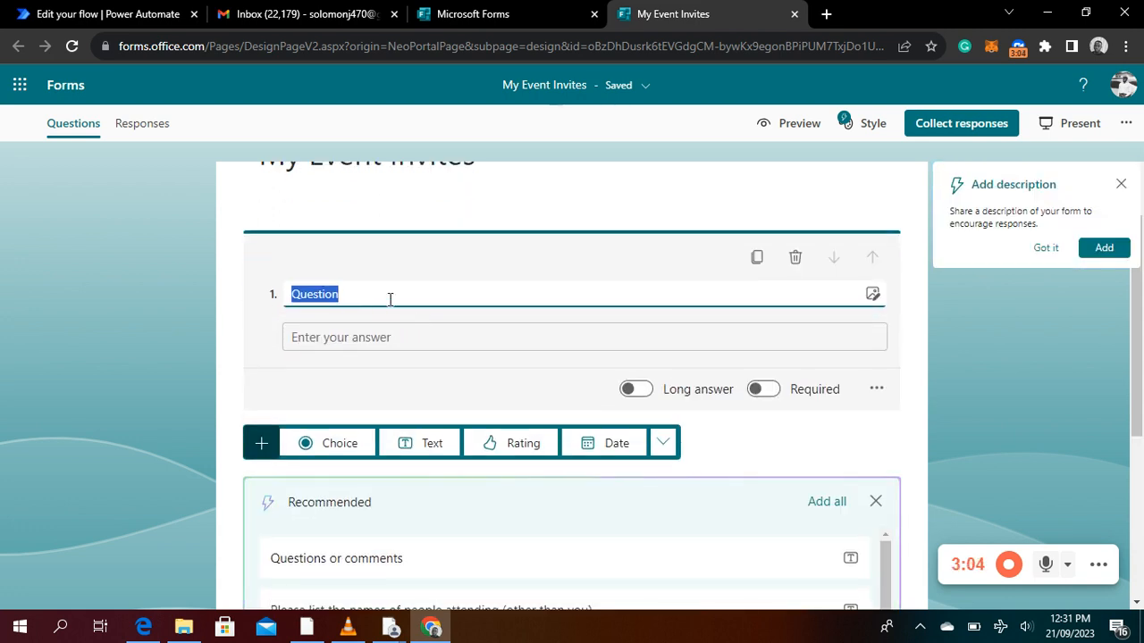
text(F)
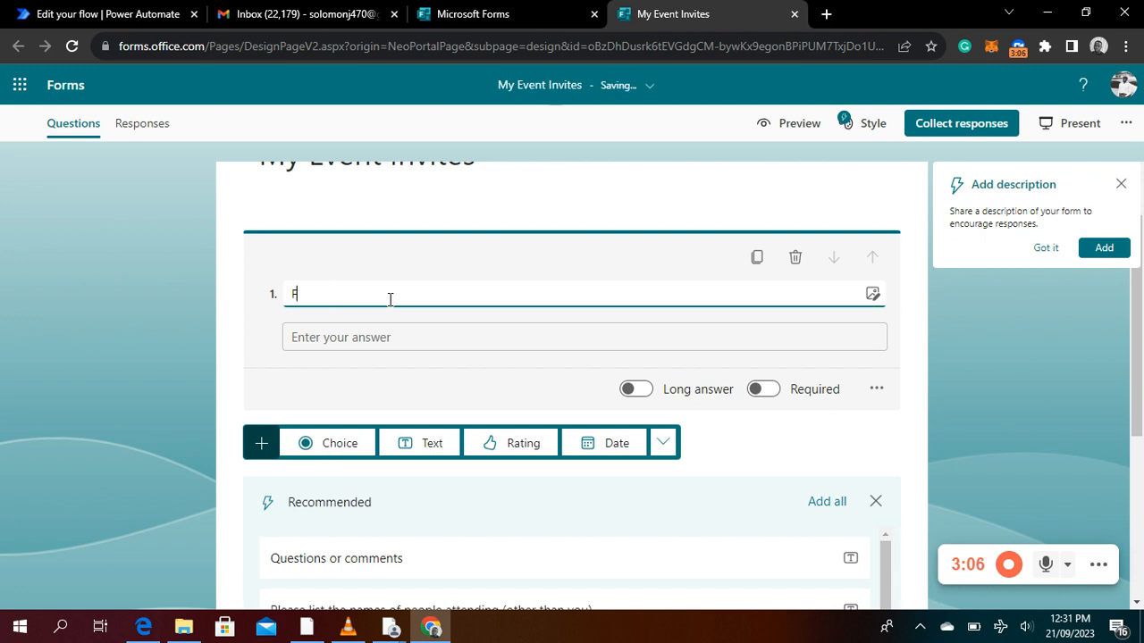
text(irst Name)
Add a second text question to the form, named "Last Name"
click(416, 442)
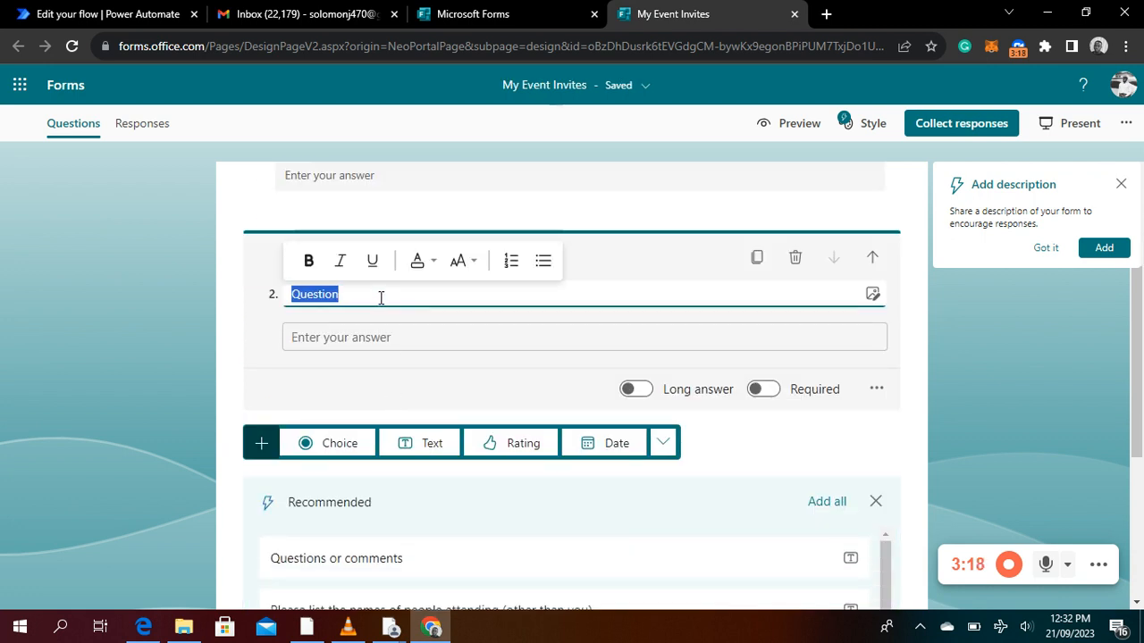
text(Last)
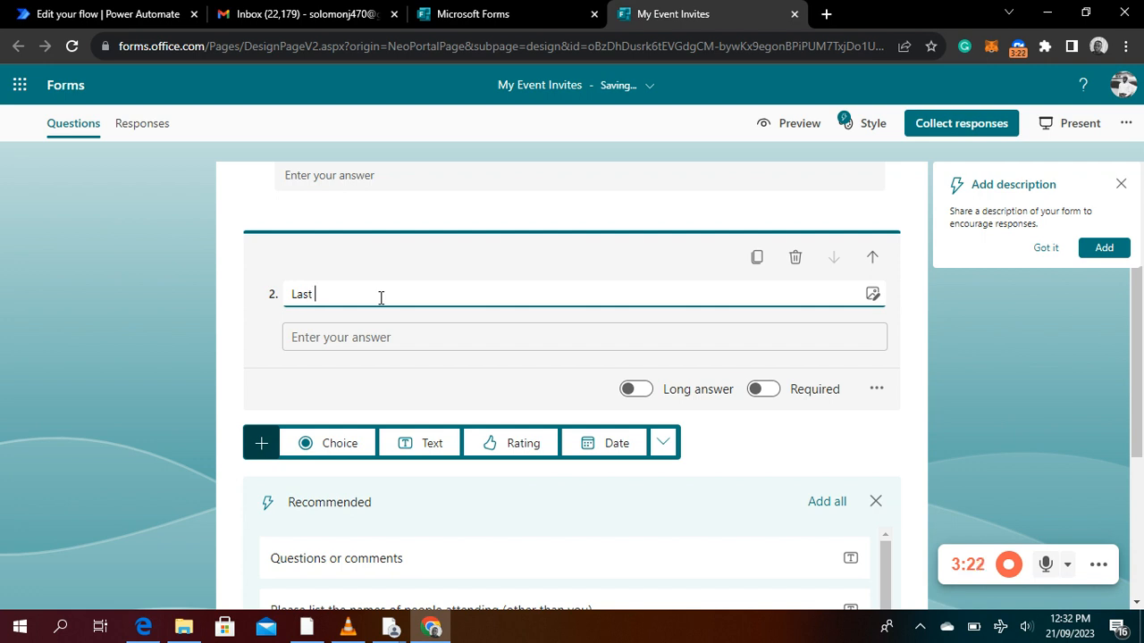
text( am)
text(e)
text(N)
Add a third text question to the form, named "Email Address"
click(401, 438)
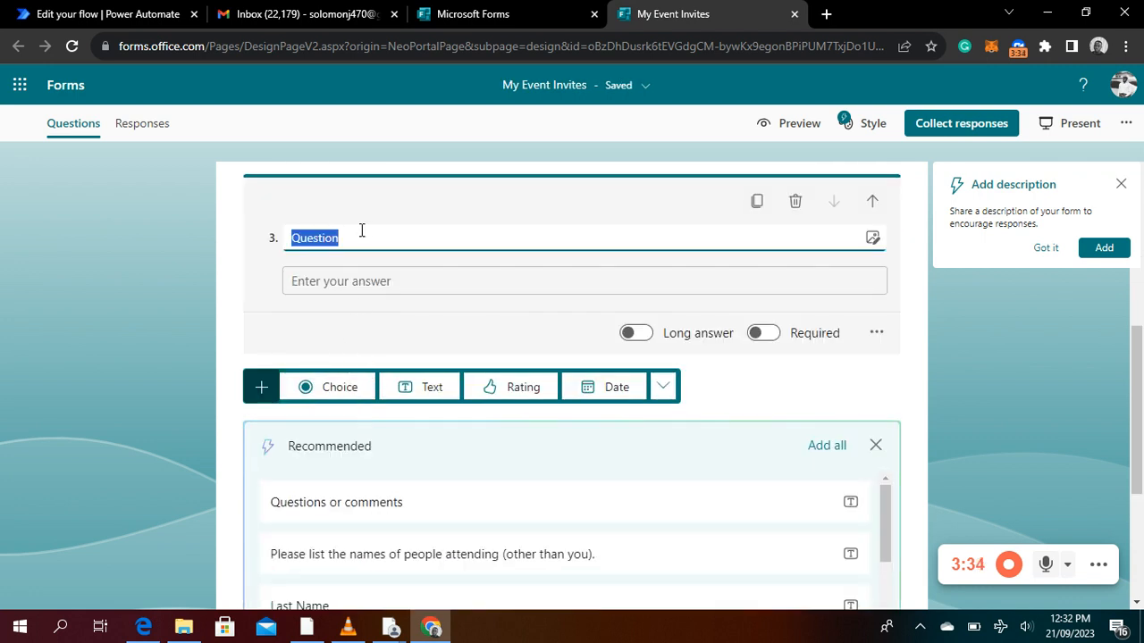
text(Ema)
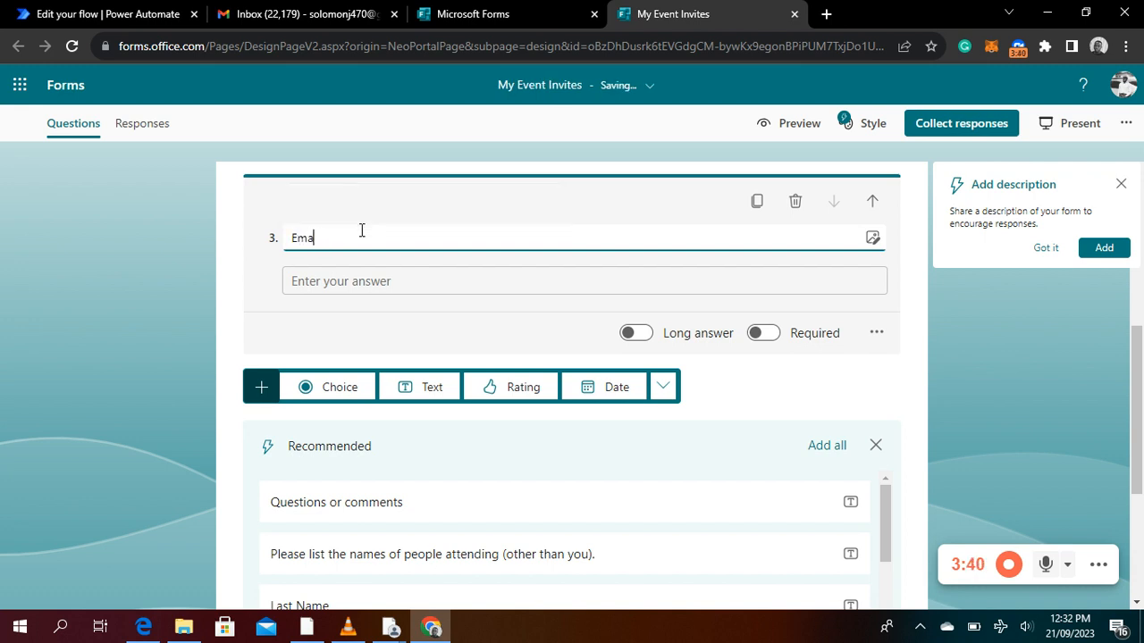
text(il)
text( Aff)
text(ress)
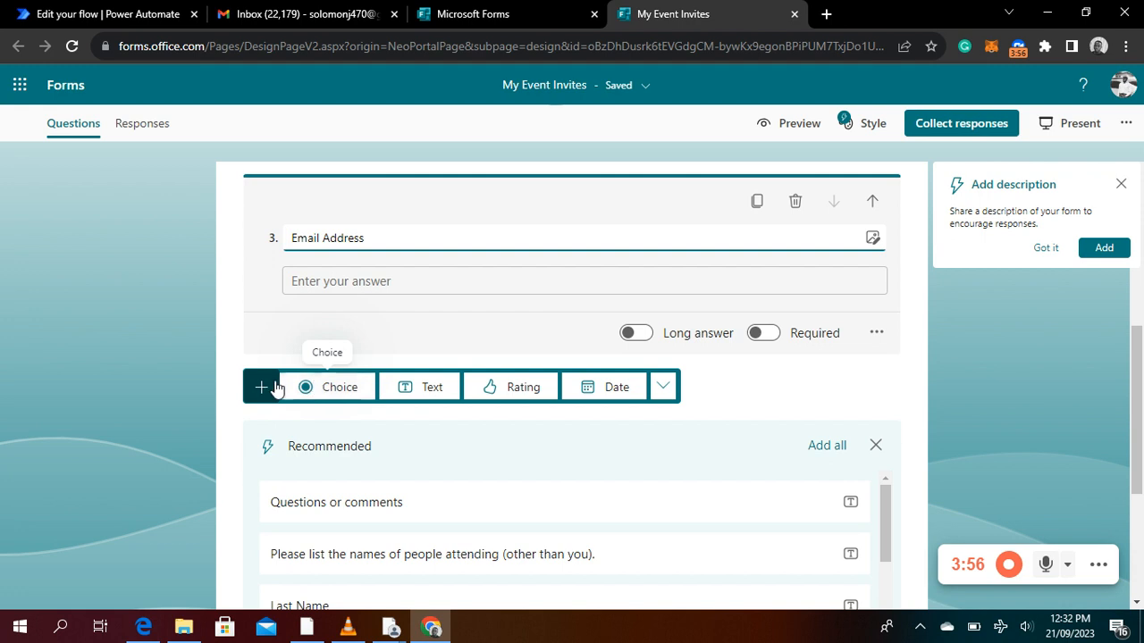
Add a fourth text question named "Phone Number" and finish editing it
click(411, 388)
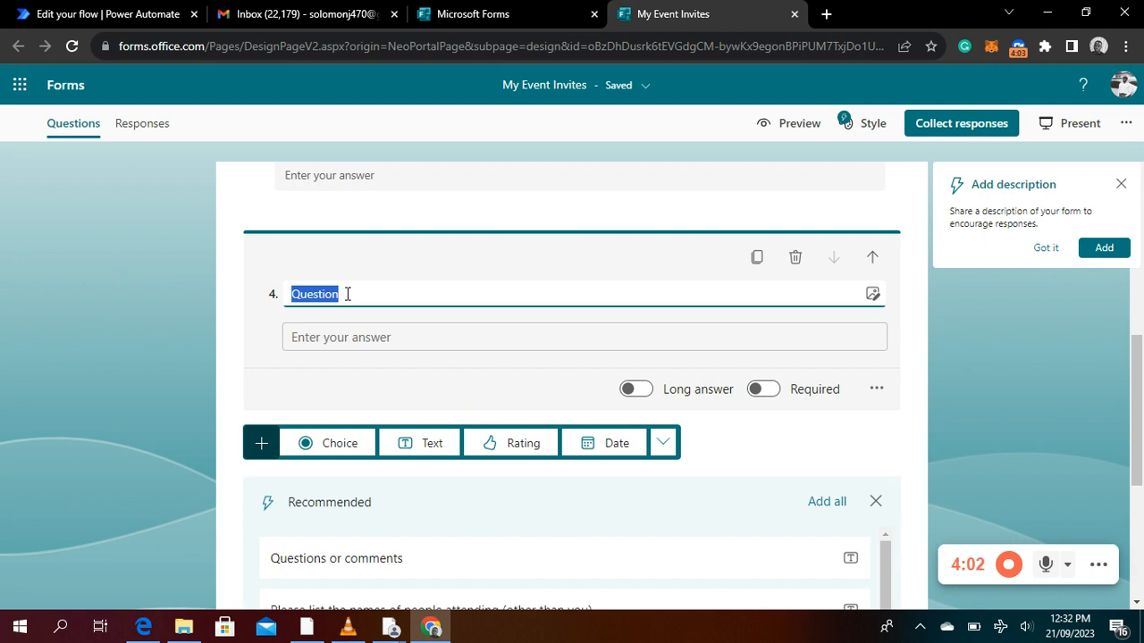
text(Phone)
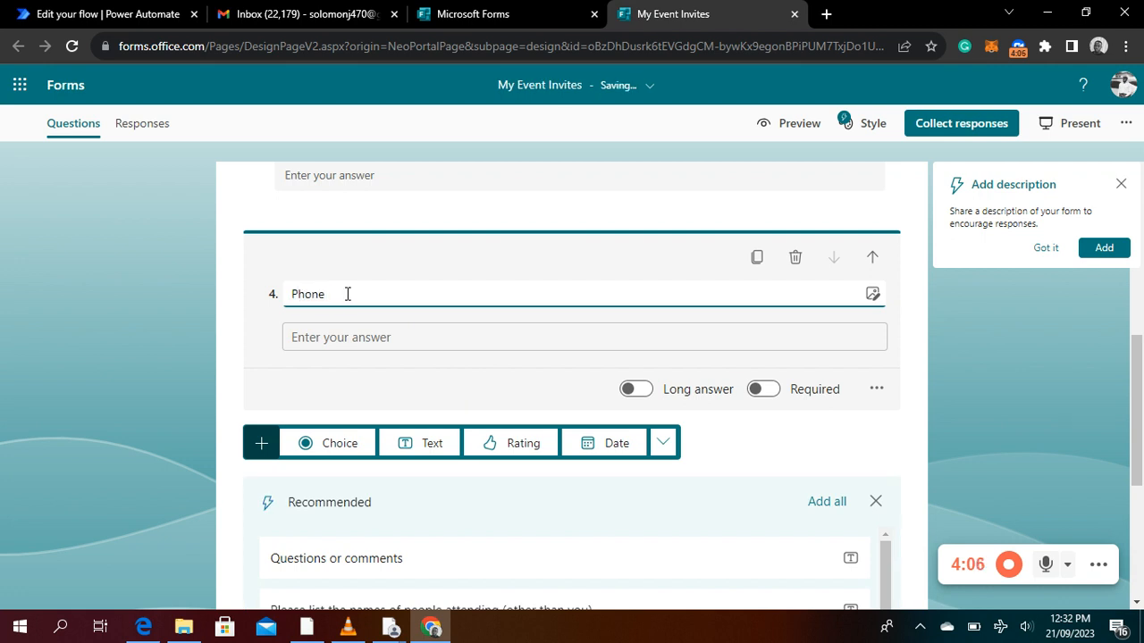
text( NeumBer)
key(BackSpace)
key(BackSpace)
key(BackSpace)
text(ber)
click(911, 223)
scroll(911, 223, up, 5)
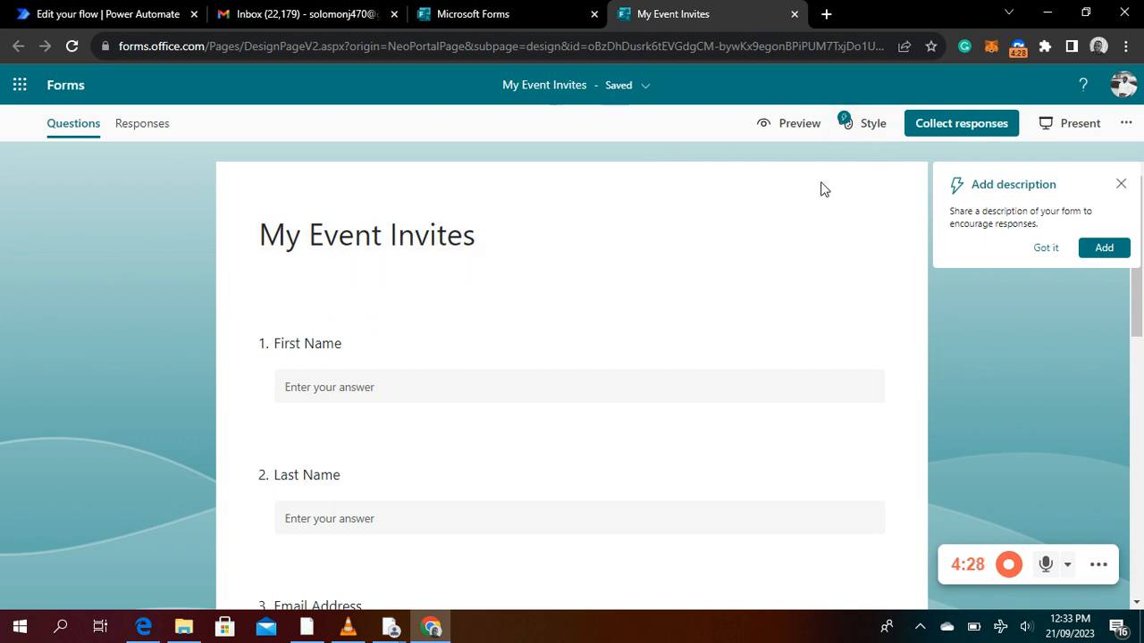
Switch to Power Automate by opening make.powerautomate.com in a new browser tab
key(ctrl+t)
click(555, 52)
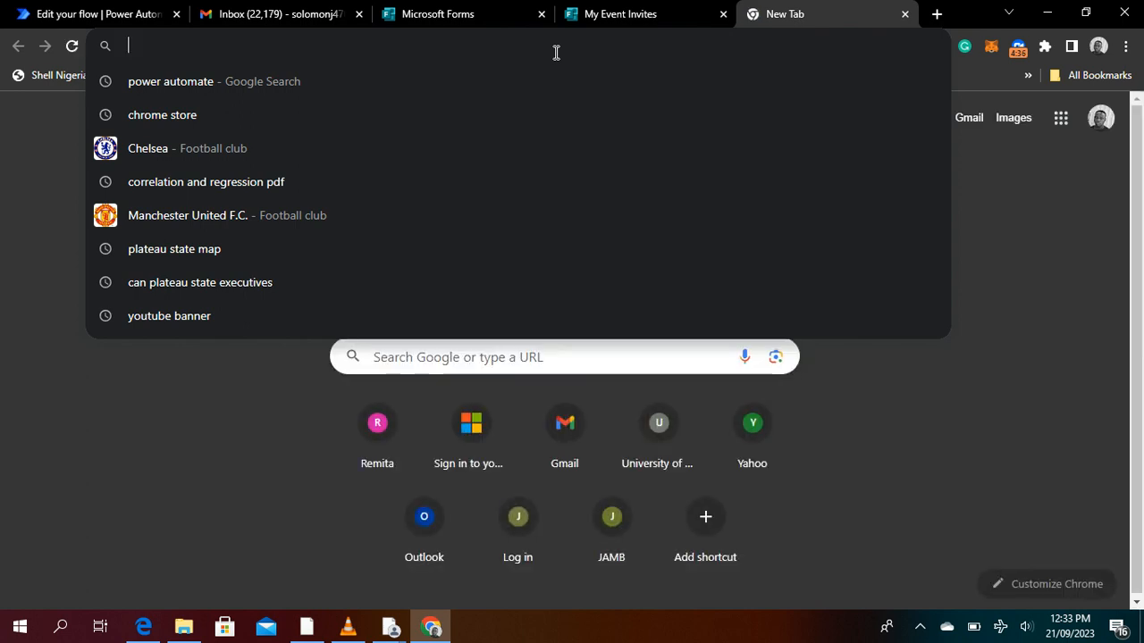
text(ma)
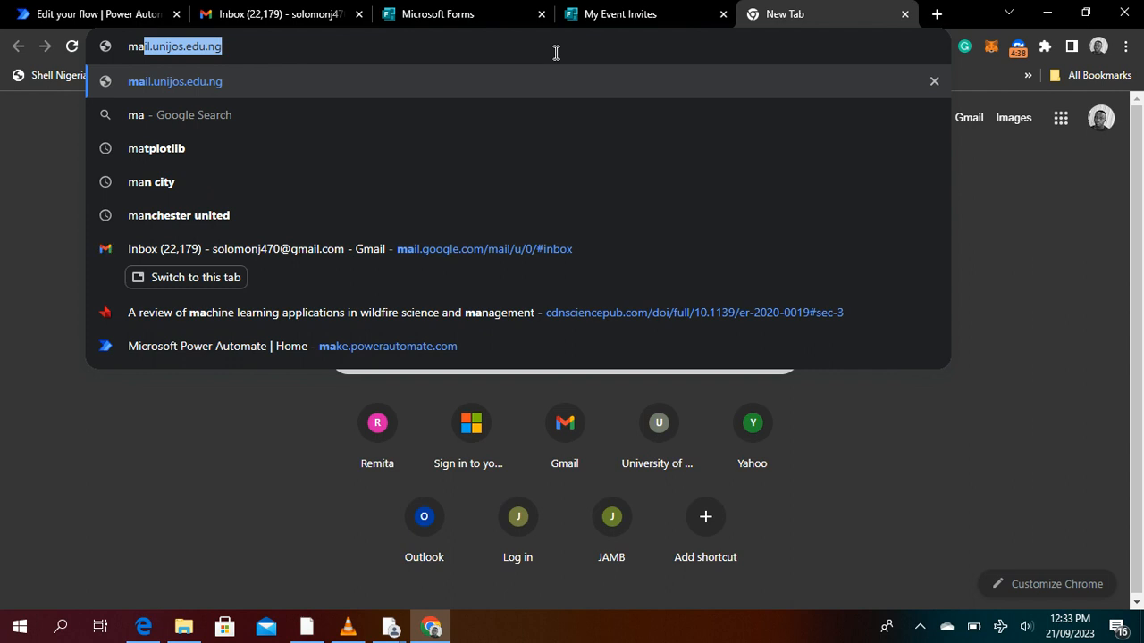
text(ke)
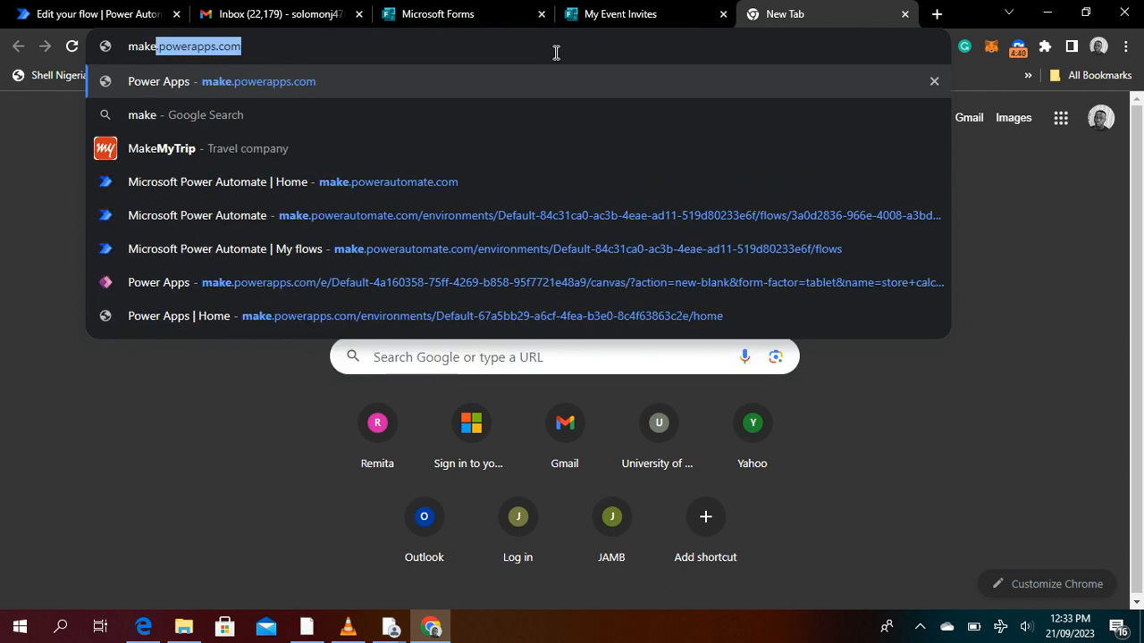
text(.)
key(BackSpace)
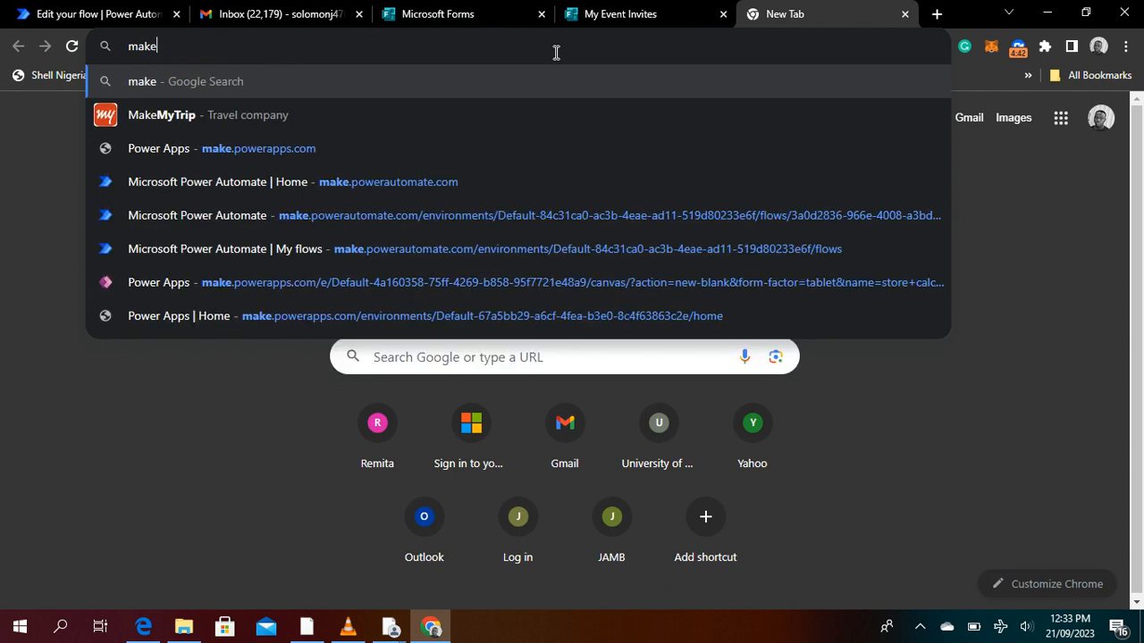
text(.powe)
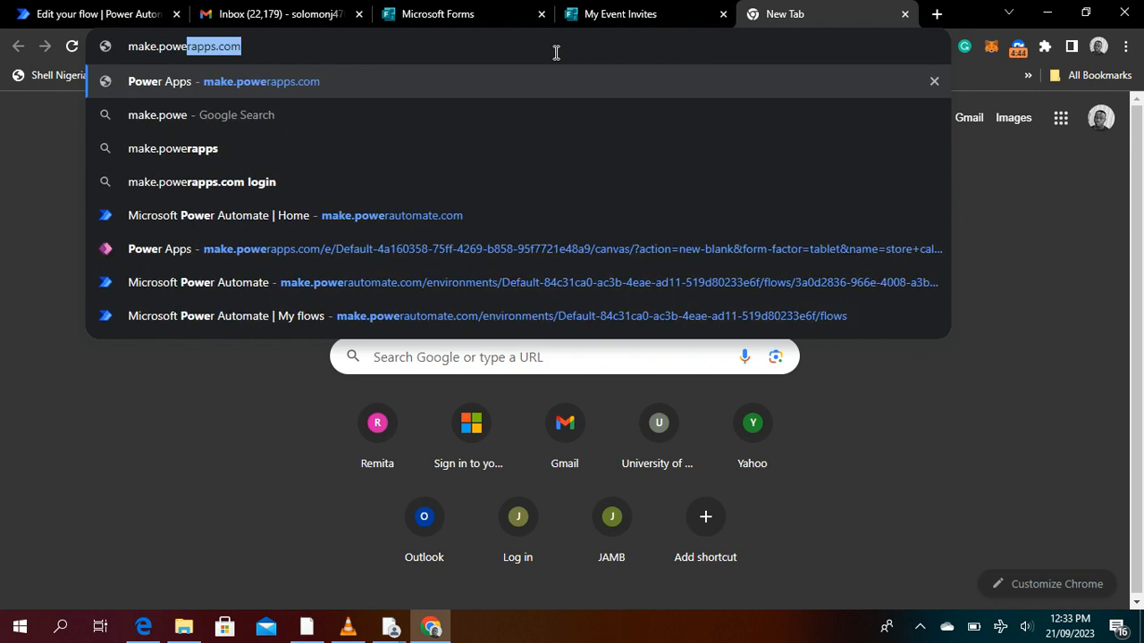
text(ra)
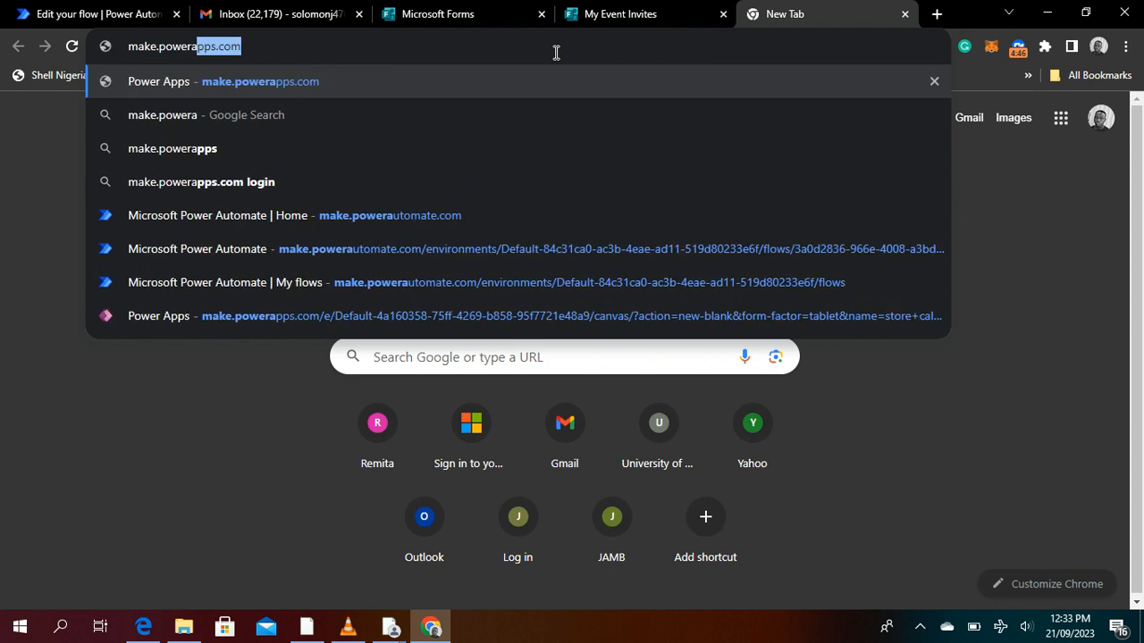
text(u)
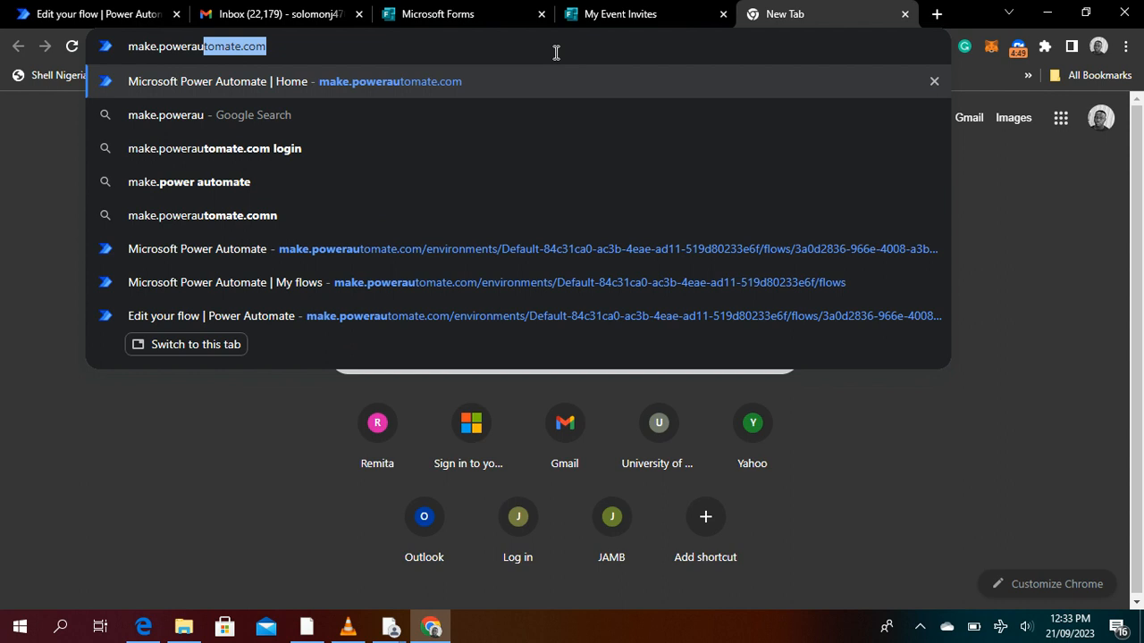
key(Right)
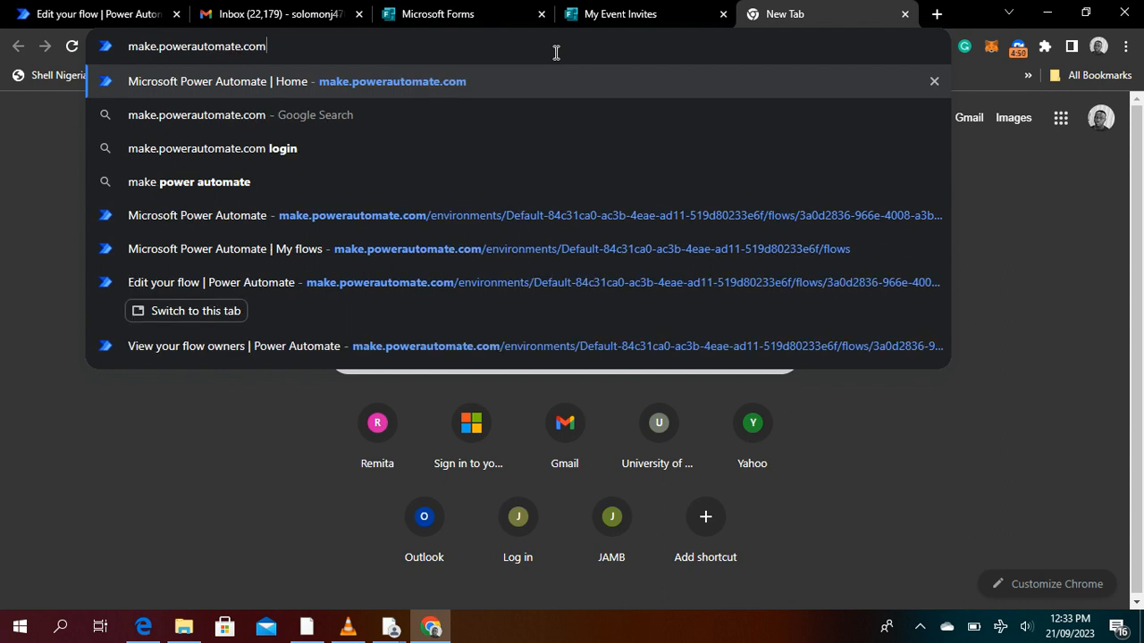
key(Return)
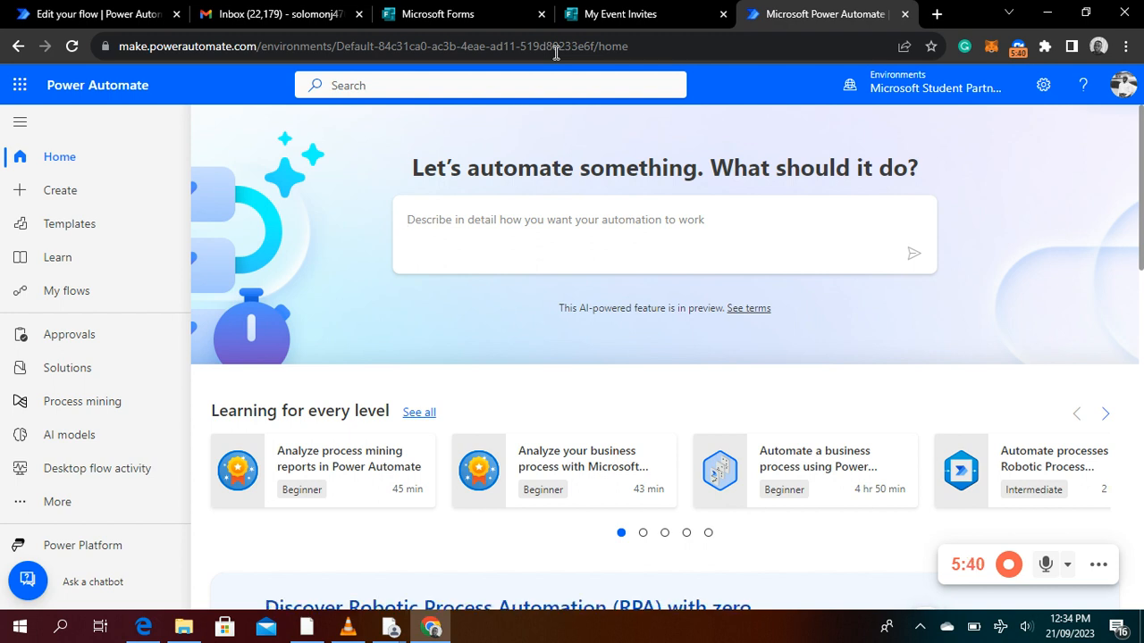
Start a new automated cloud flow from blank and name it "My Event Invites"
click(77, 191)
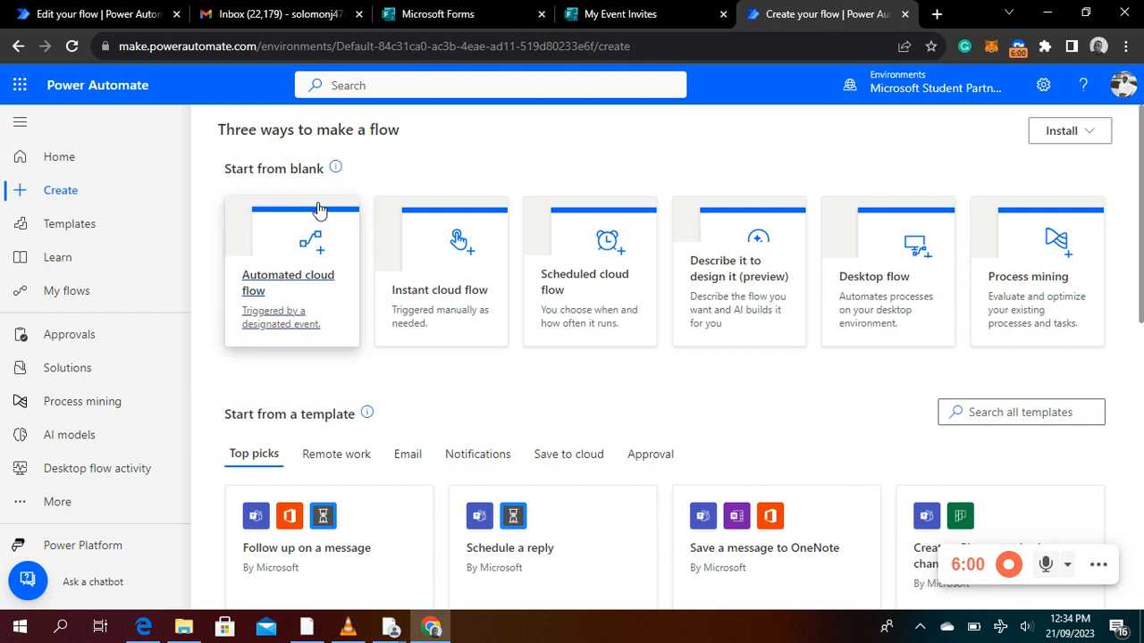
click(289, 281)
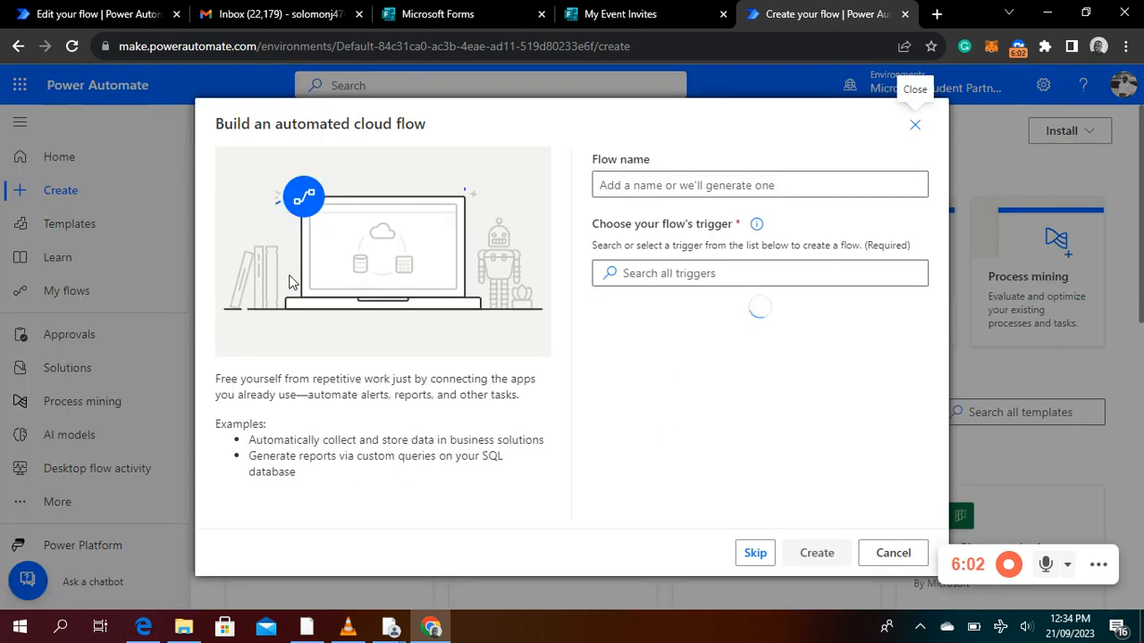
click(629, 185)
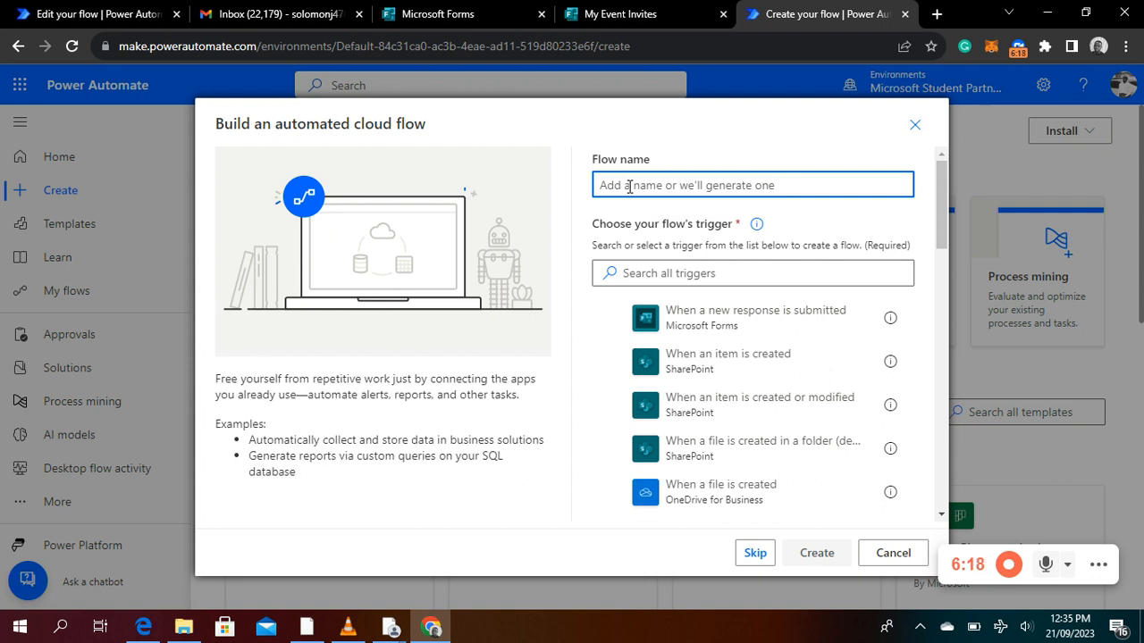
text(E)
key(BackSpace)
text(My)
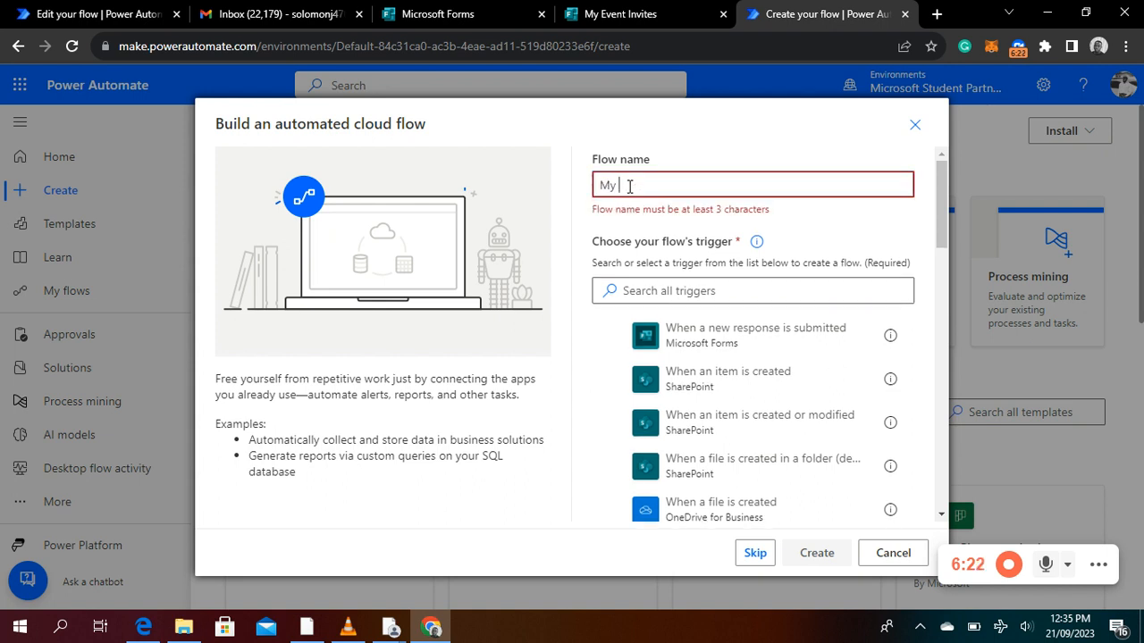
text( Eve)
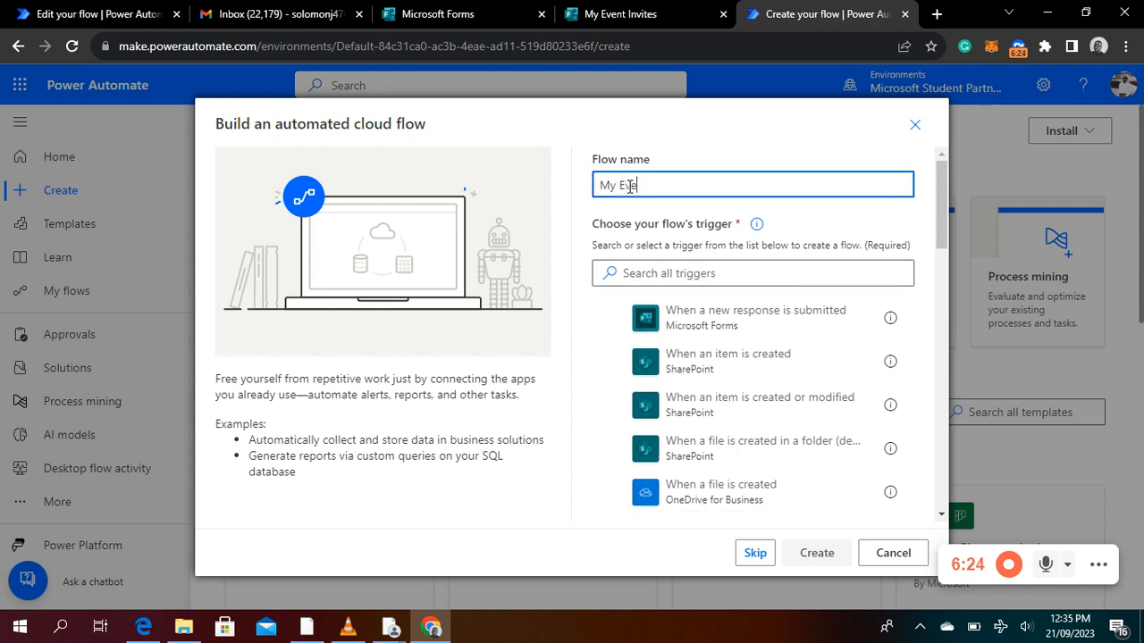
text(nt Invites)
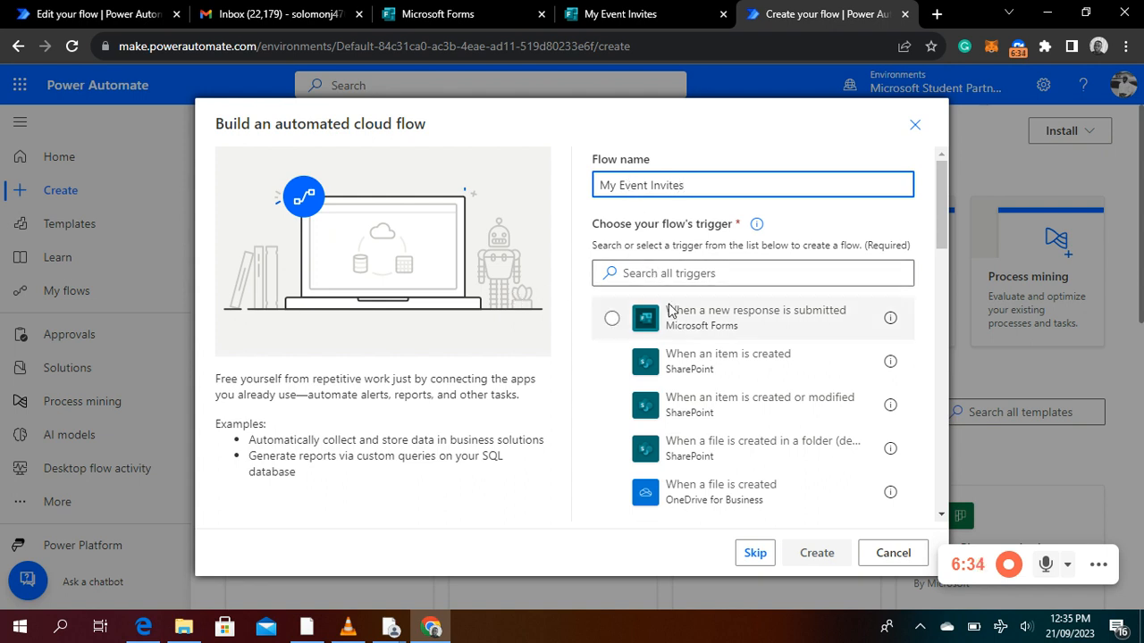
Create the flow with the Microsoft Forms trigger "When a new response is submitted" and set its Form Id to "My Event Invites"
click(699, 331)
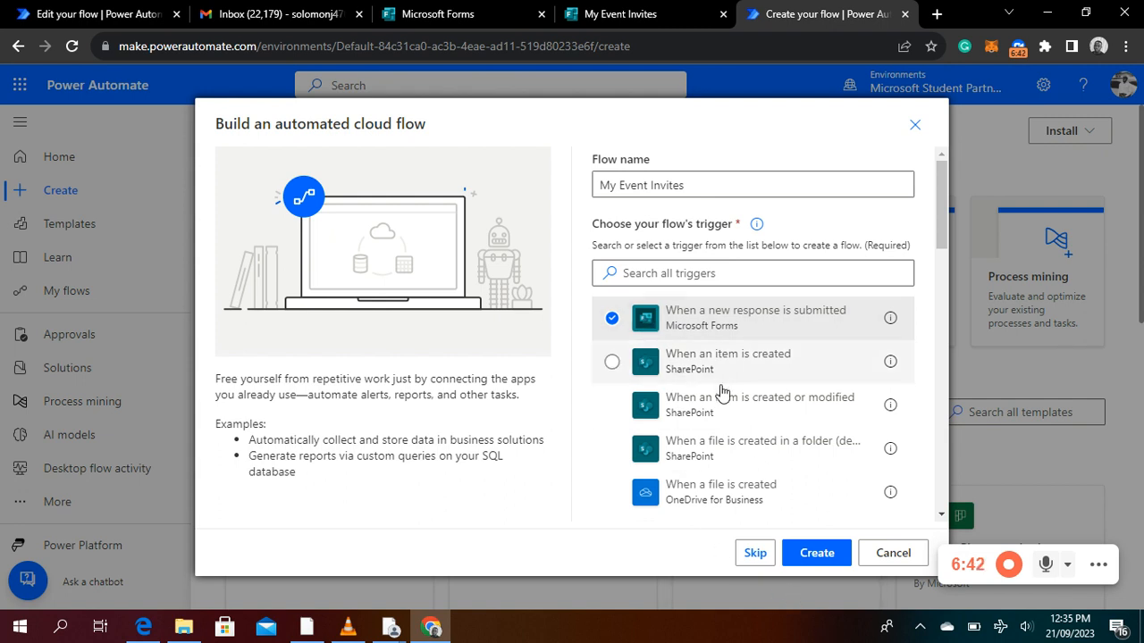
click(817, 553)
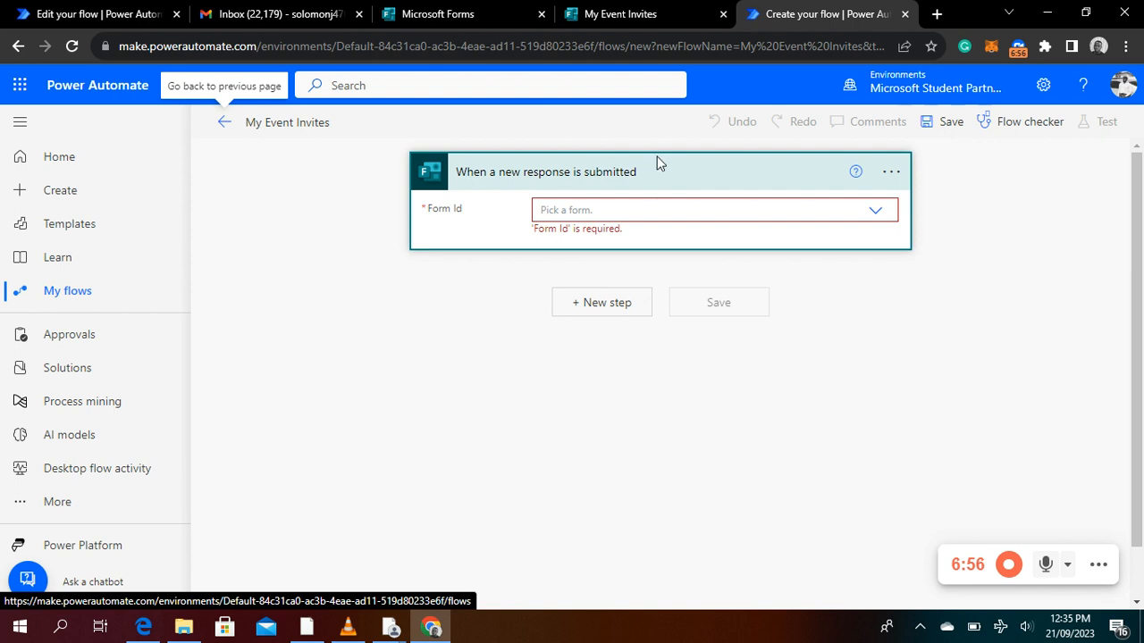
click(616, 211)
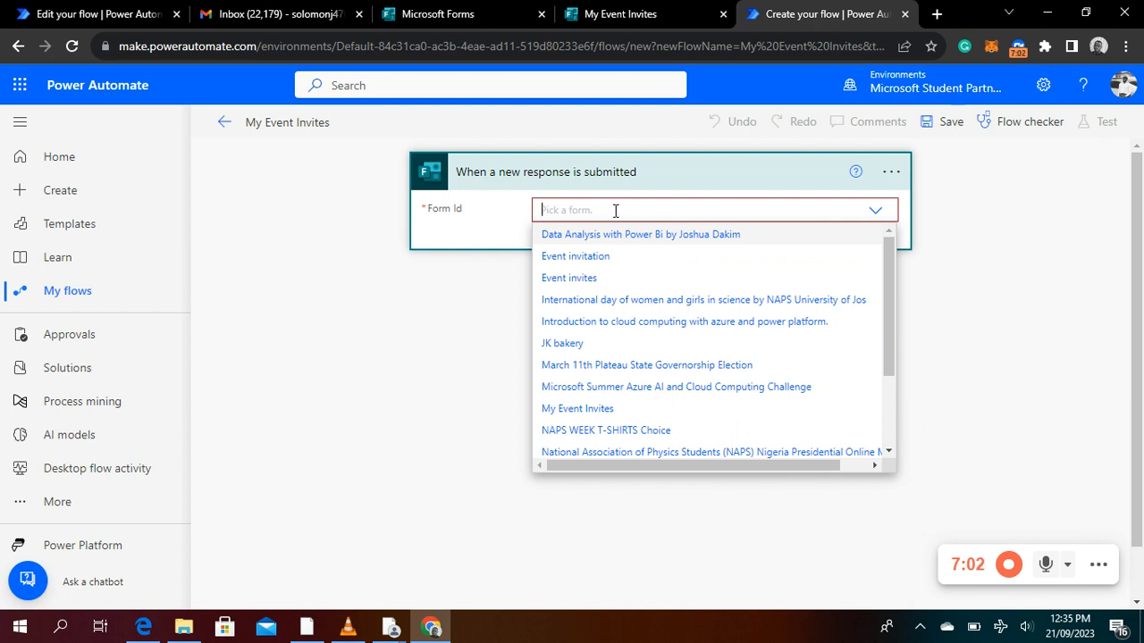
click(604, 411)
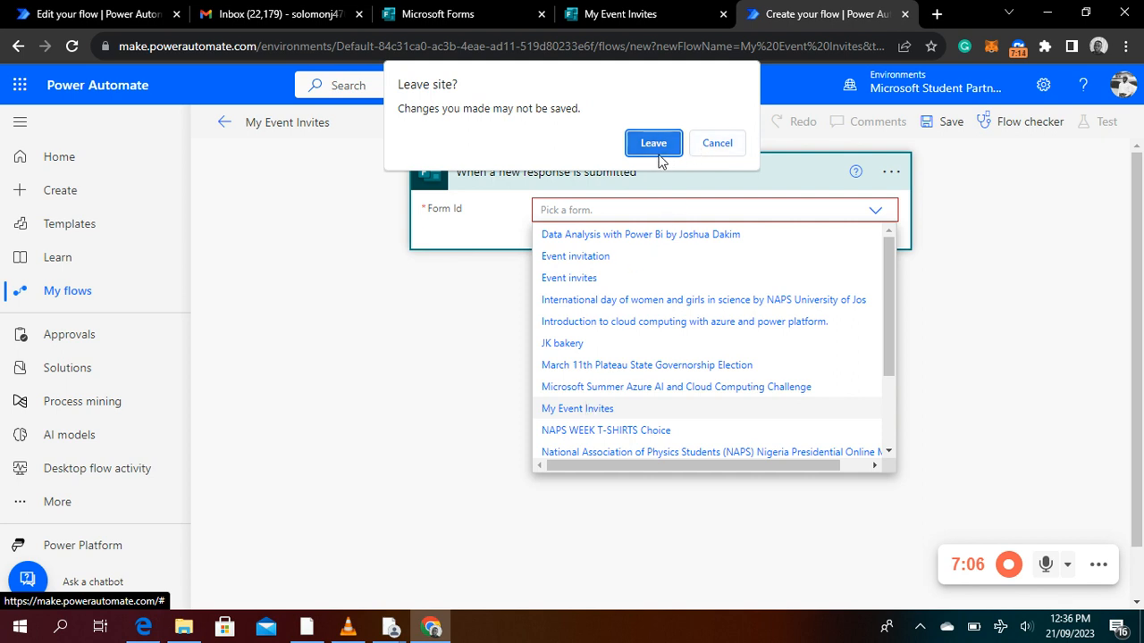
click(696, 146)
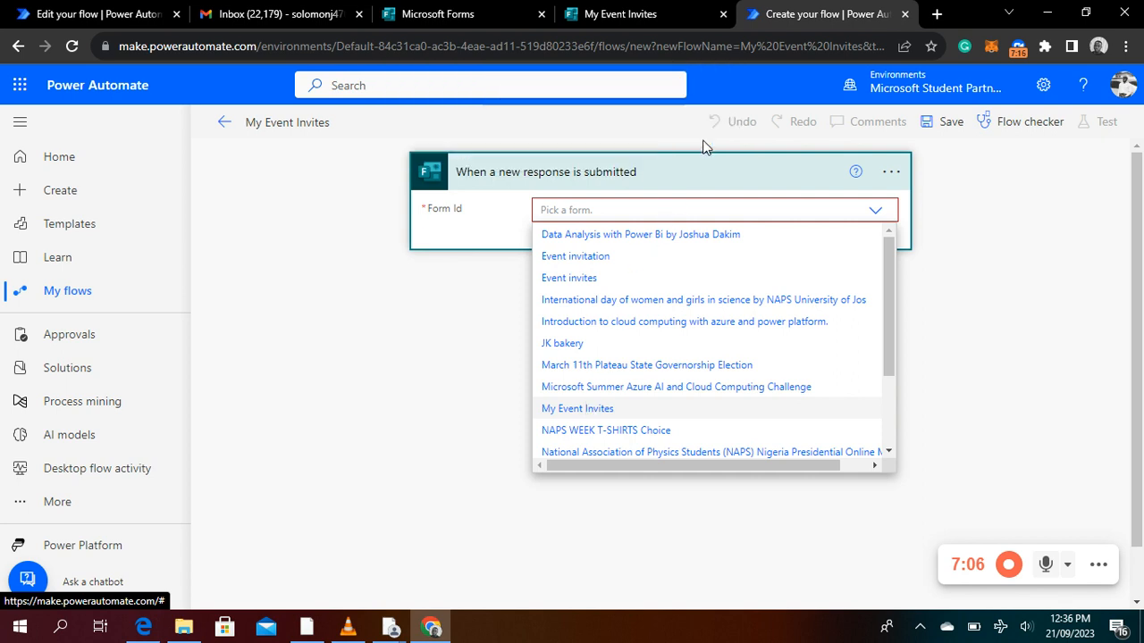
click(577, 408)
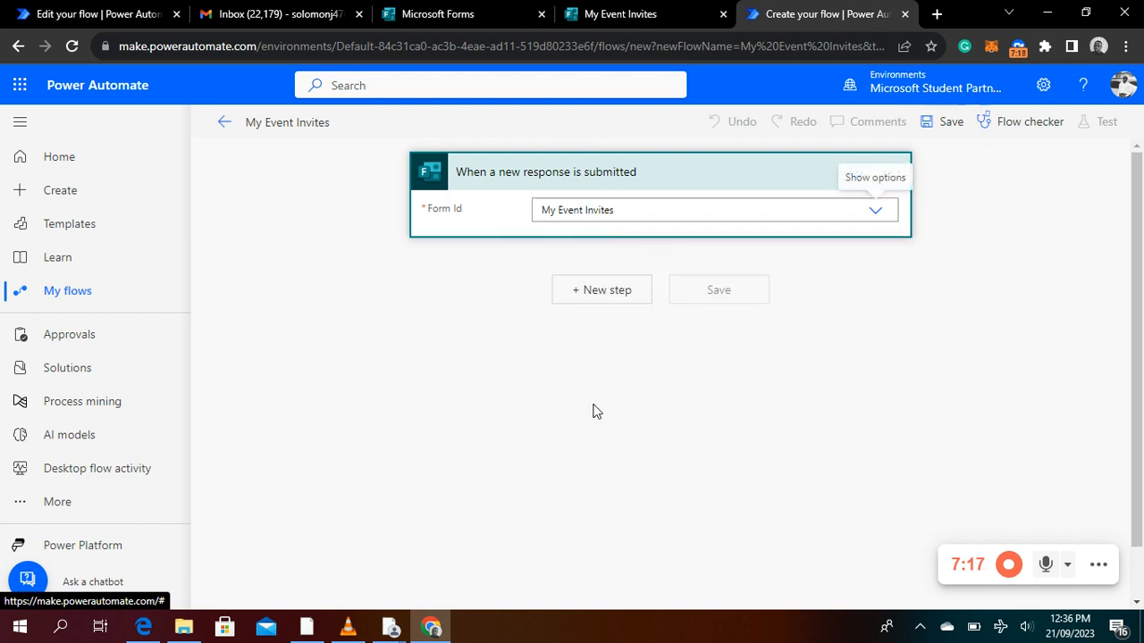
Search the operations for "response" and add the Microsoft Forms action "Get response details" after the trigger
click(610, 299)
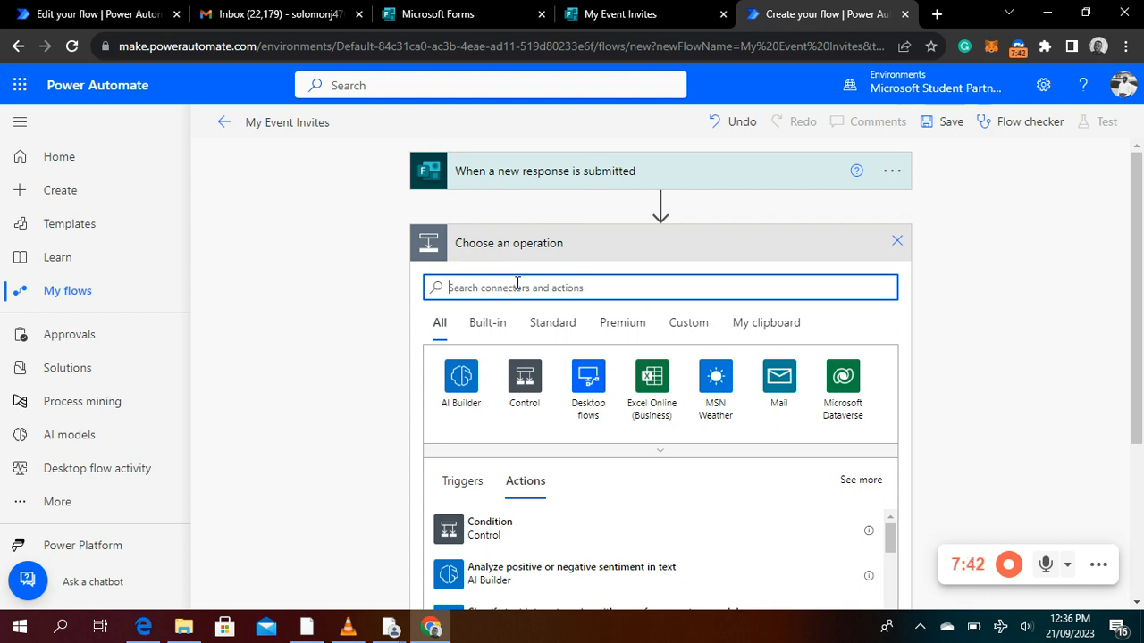
text(re)
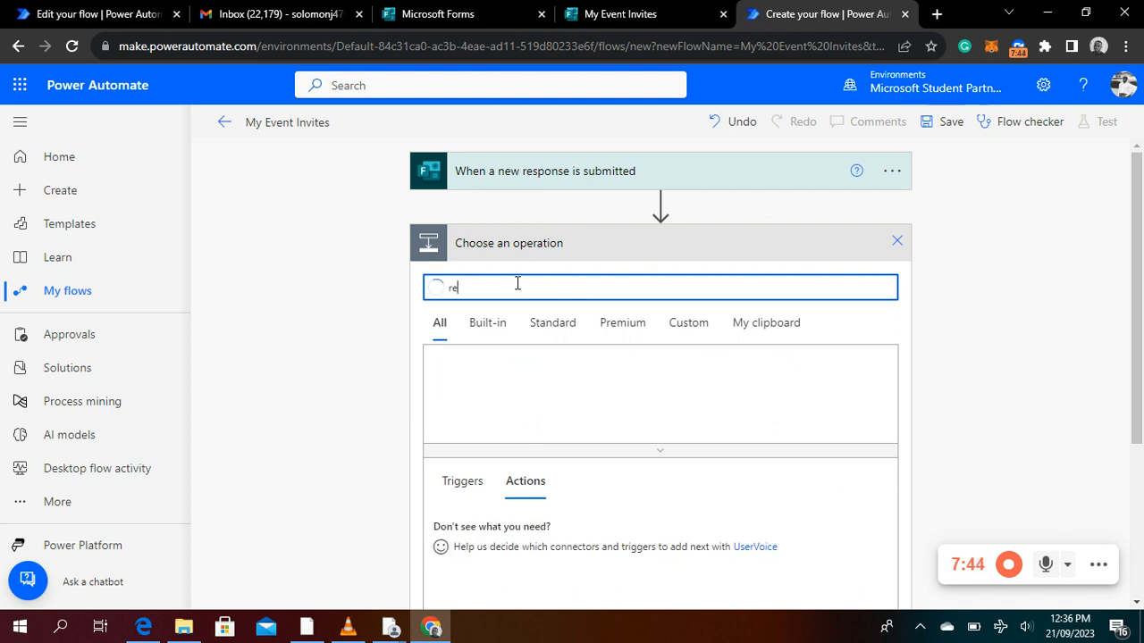
text(sponse)
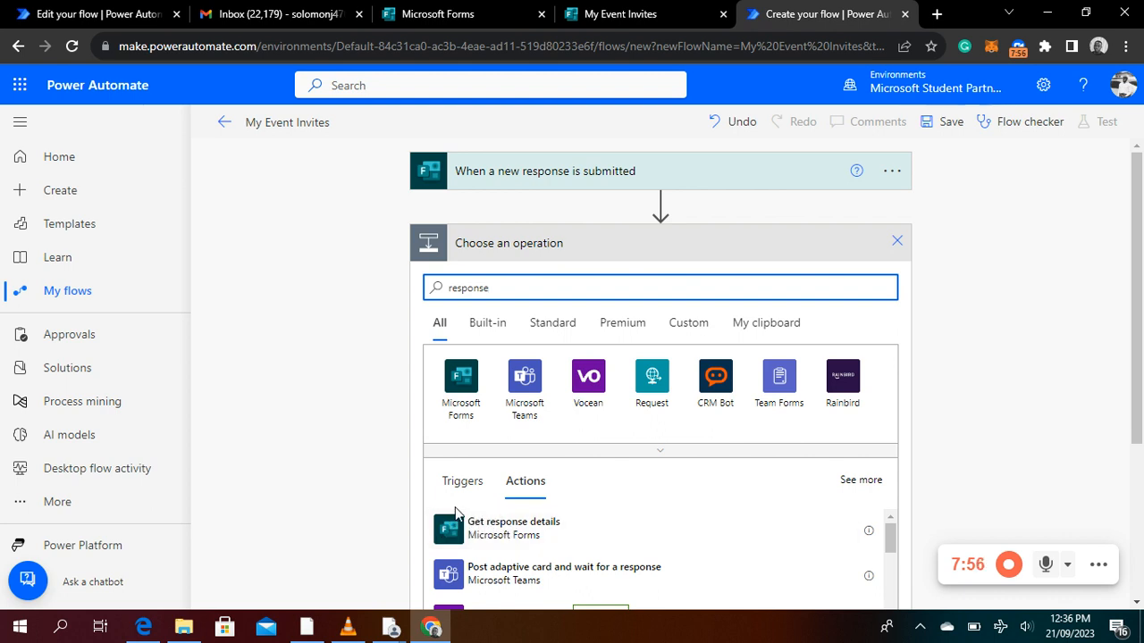
click(517, 534)
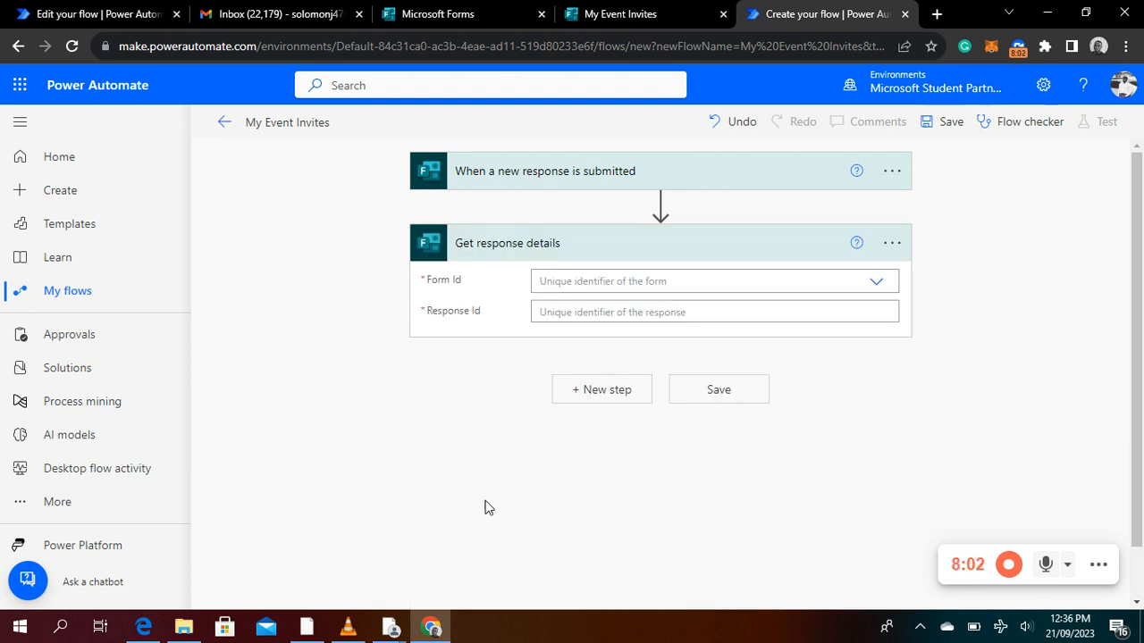
In "Get response details", set Form Id to "My Event Invites" and Response Id to the trigger's dynamic "Response Id" value
click(877, 281)
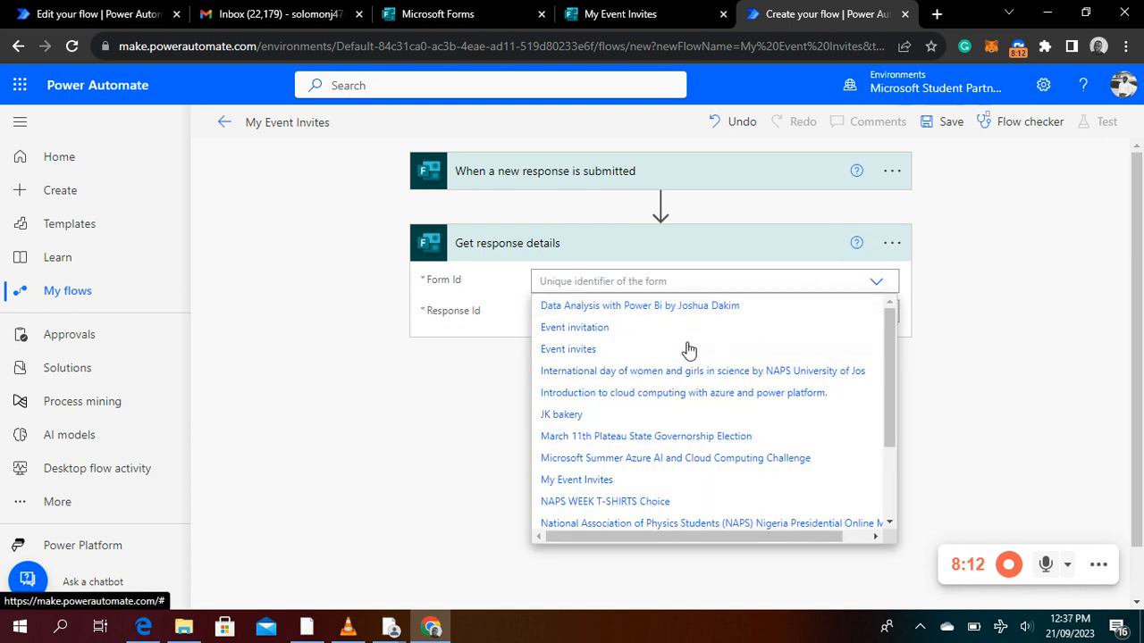
scroll(683, 344, down, 2)
scroll(683, 344, down, 1)
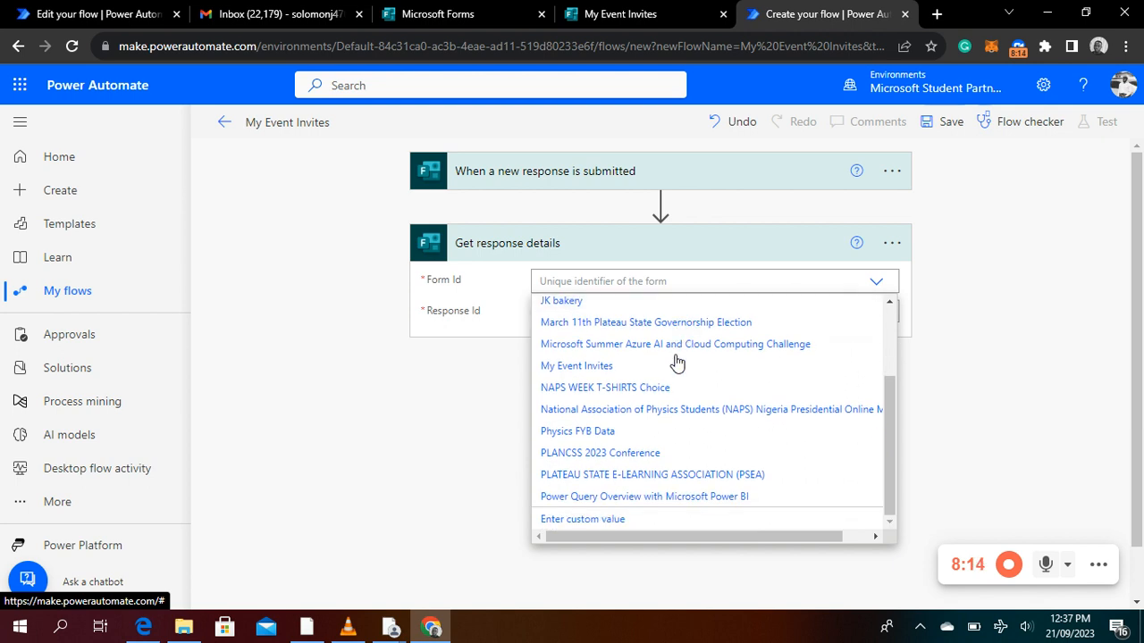
click(571, 368)
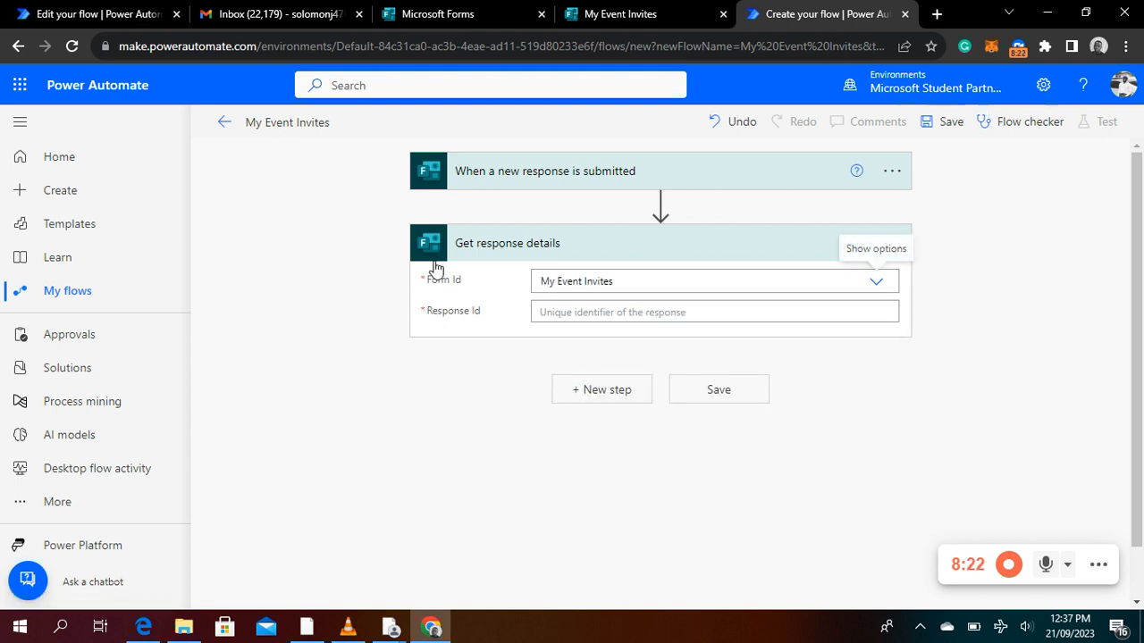
click(562, 315)
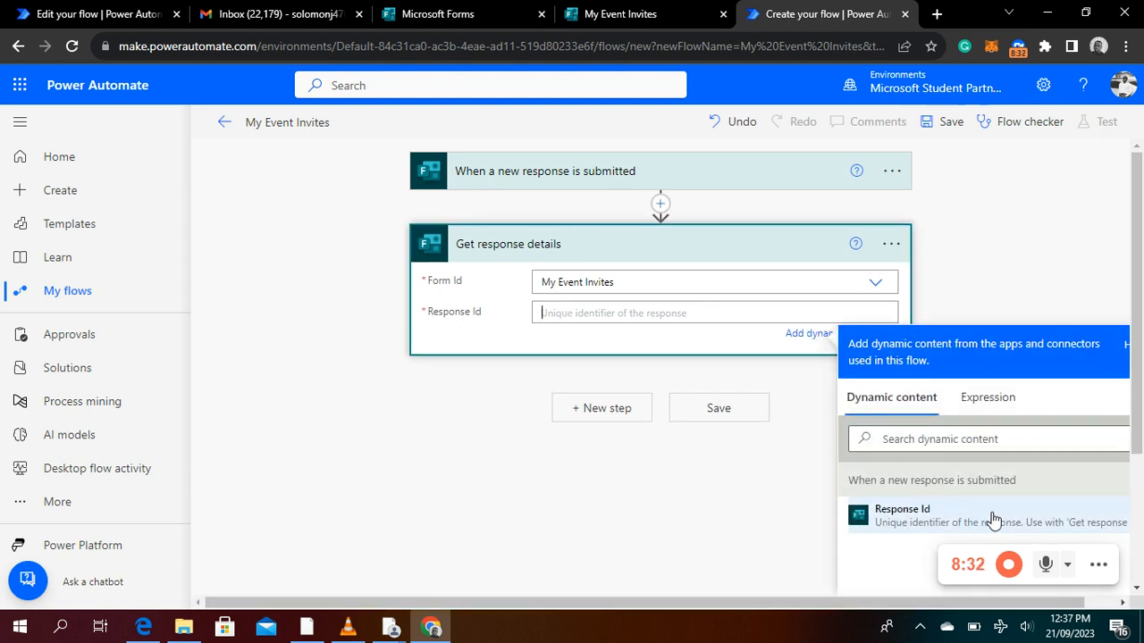
click(901, 522)
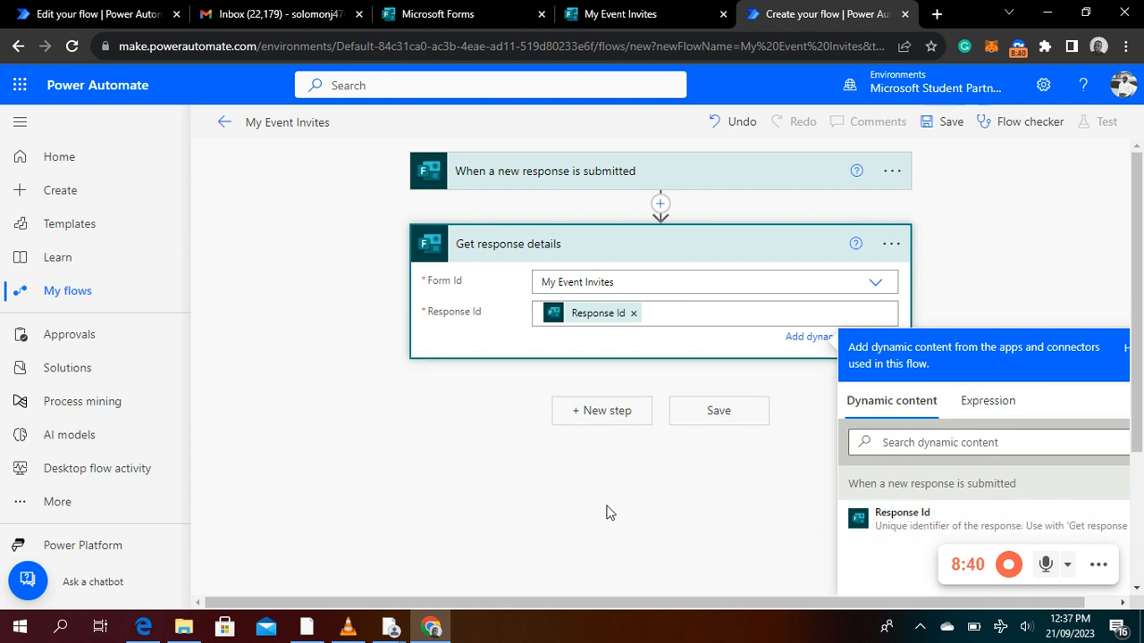
click(678, 471)
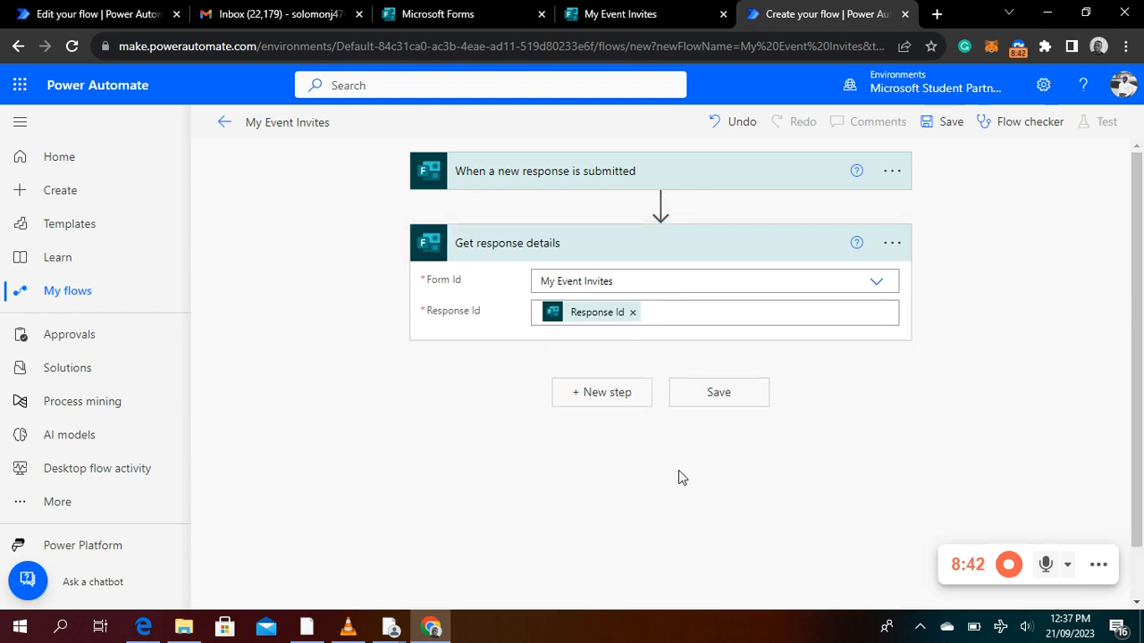
Search the operations for "send e" and add the Office 365 Outlook action "Send an email (V2)" as the next flow step
click(616, 395)
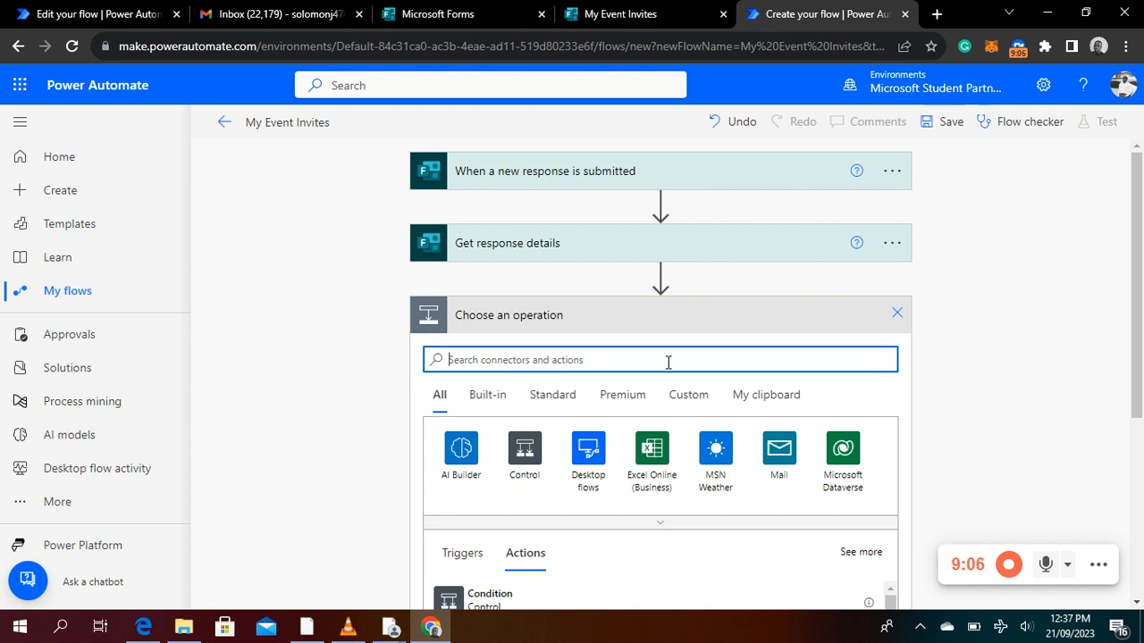
text(se)
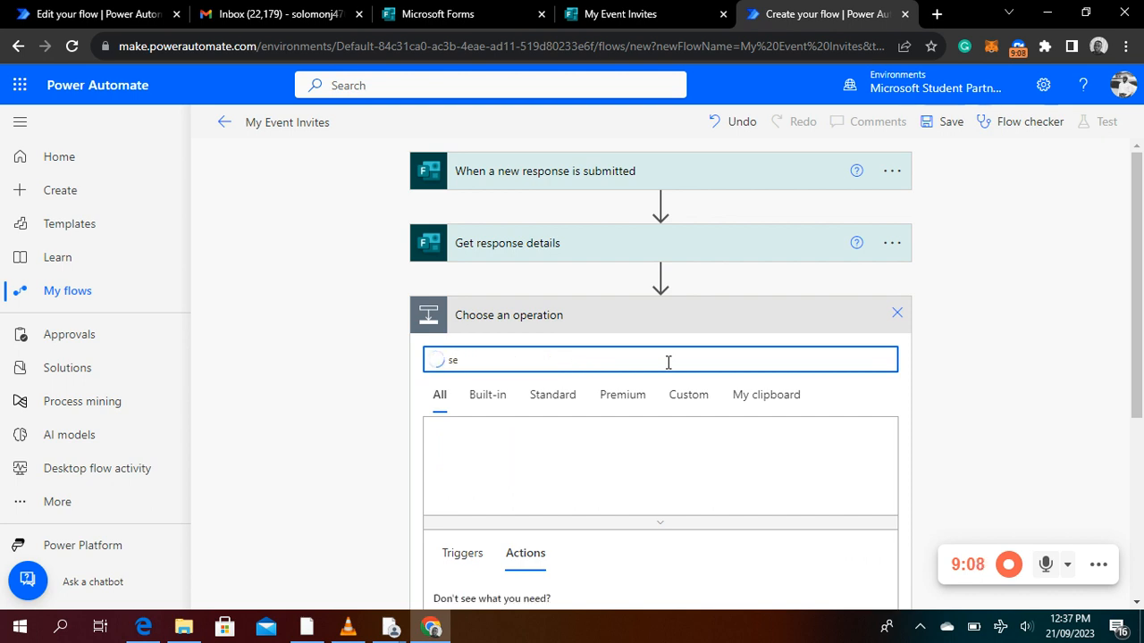
text(nd)
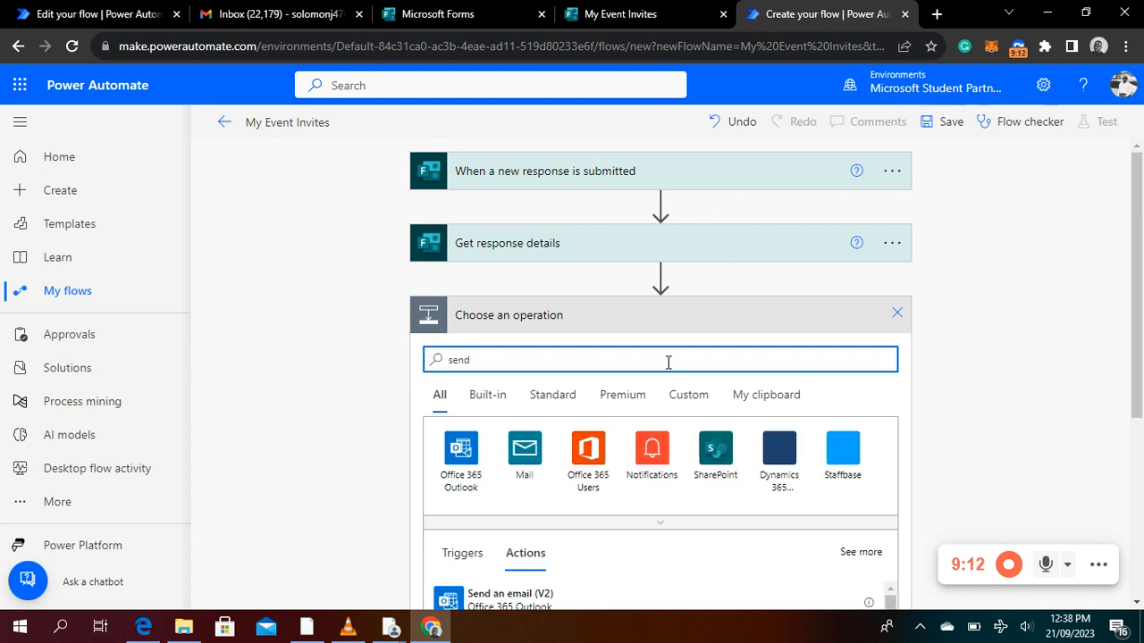
text( e)
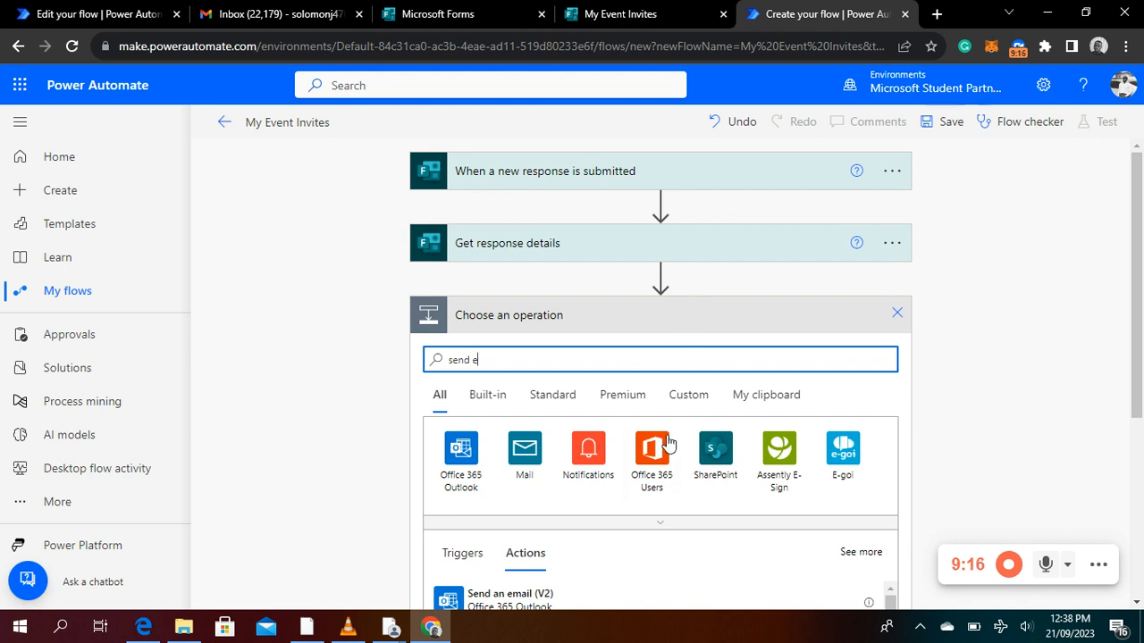
scroll(669, 443, down, 2)
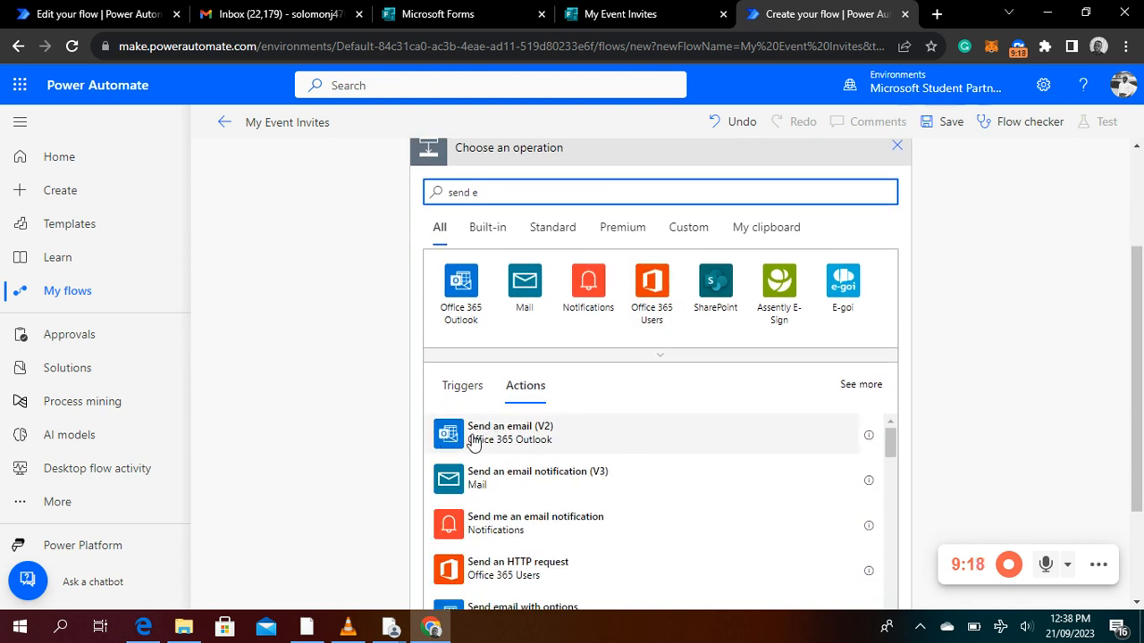
click(542, 442)
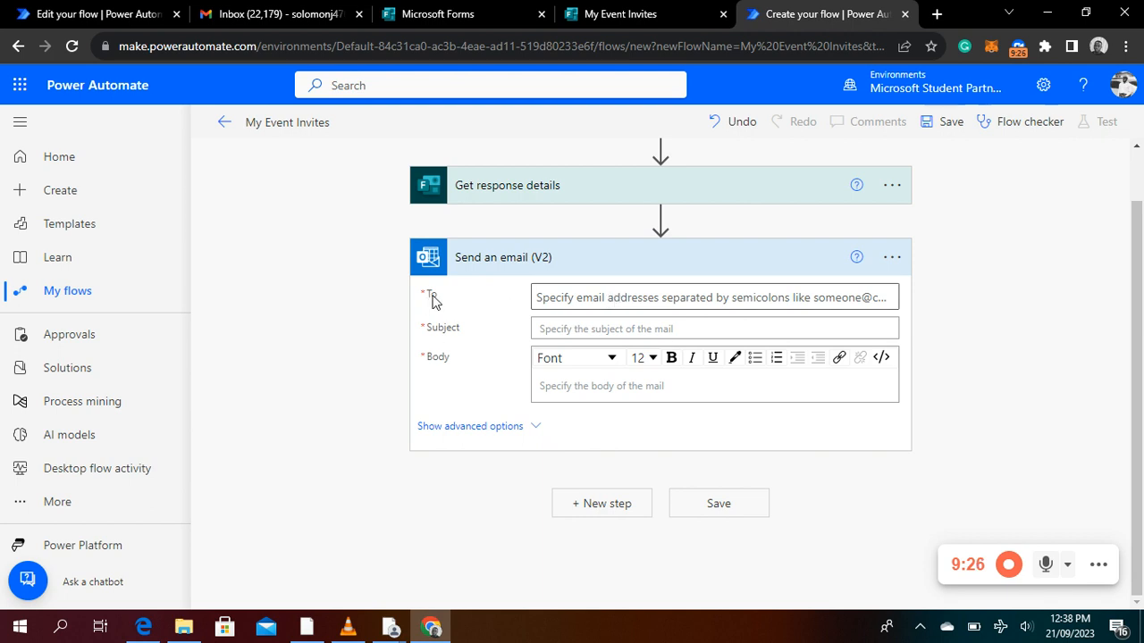
Set the email's To field to the dynamic "Email Address" answer from "Get response details"
click(600, 302)
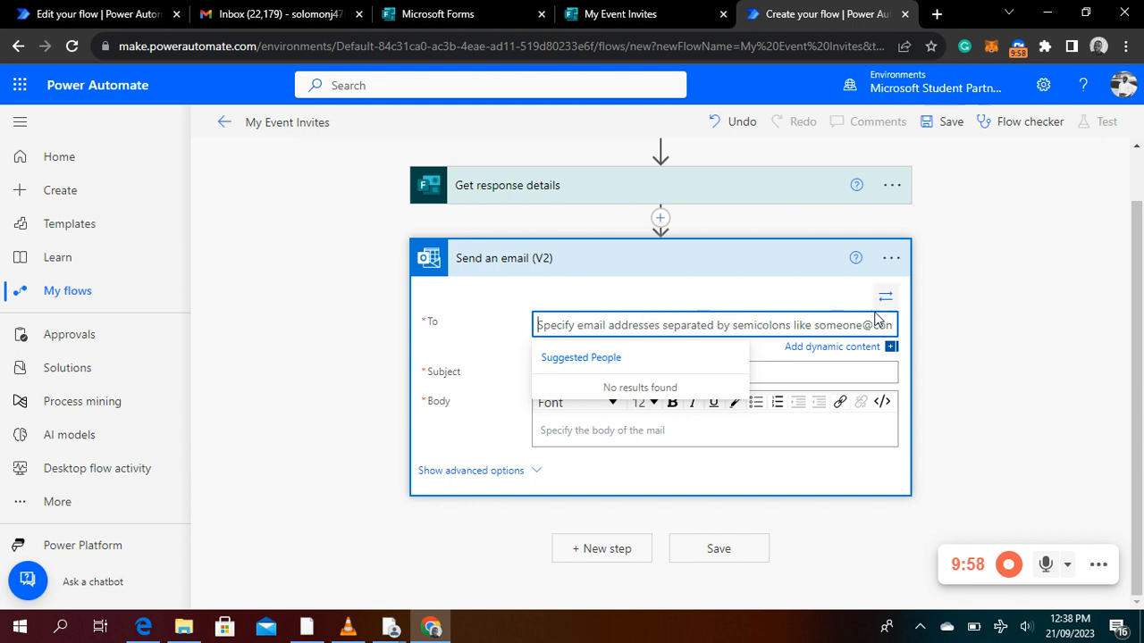
click(820, 349)
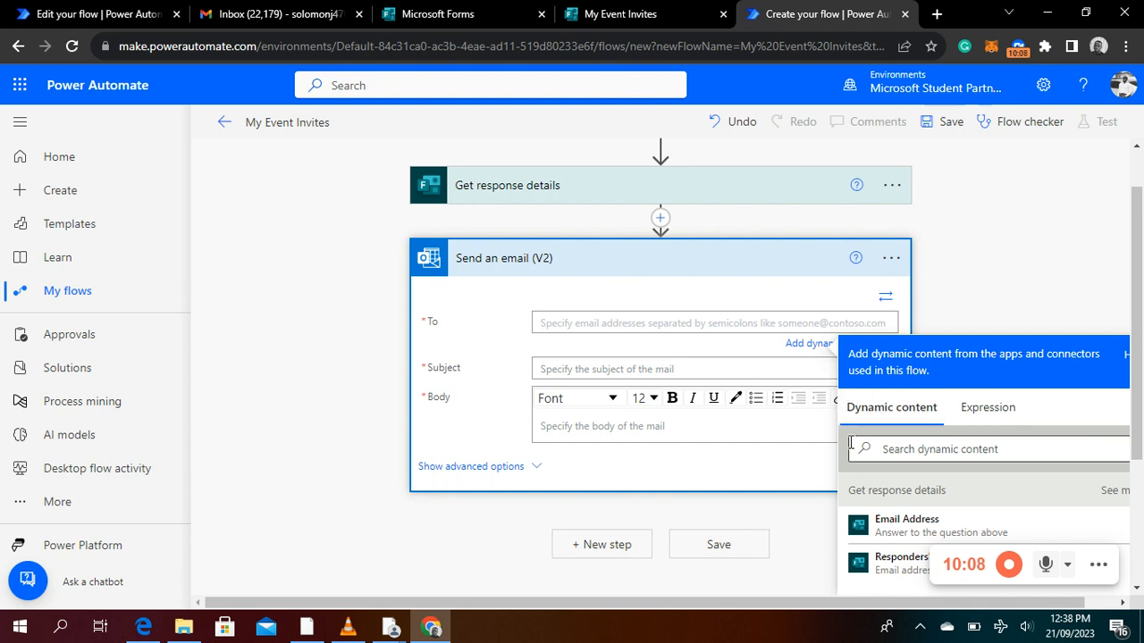
scroll(942, 514, down, 2)
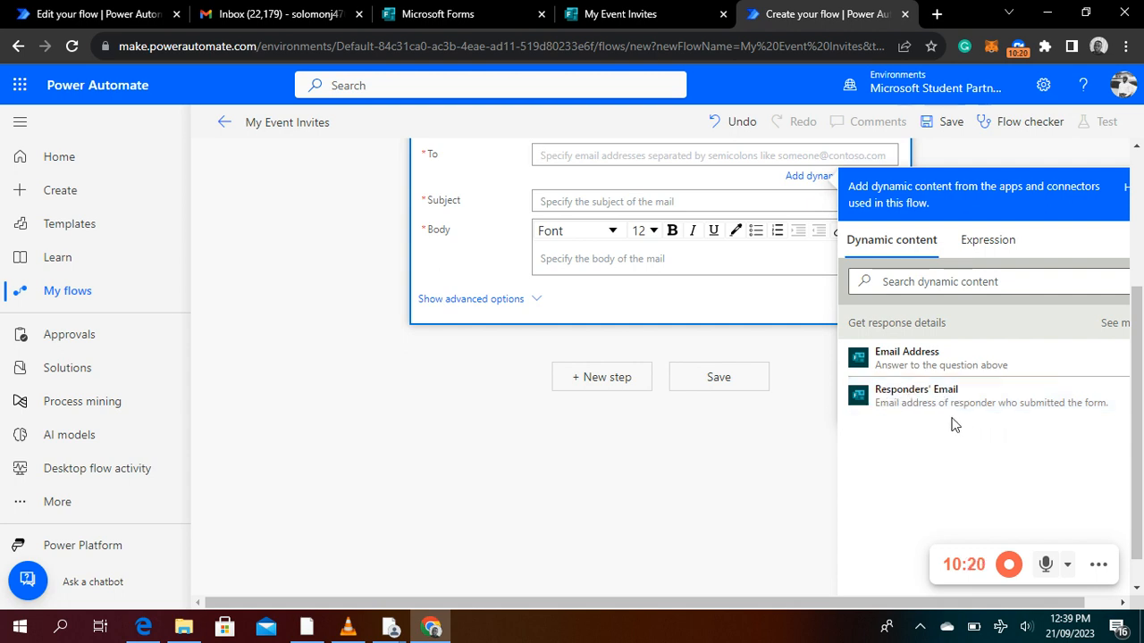
click(909, 364)
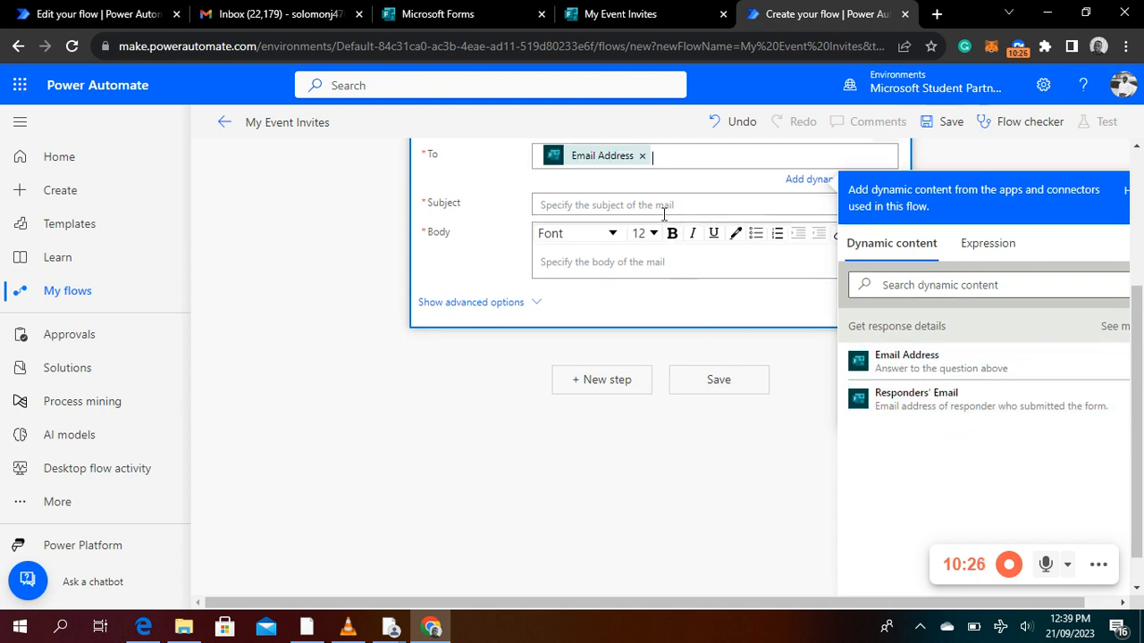
Set the email's subject to "Event Follow-up" and open the message body for editing
click(683, 205)
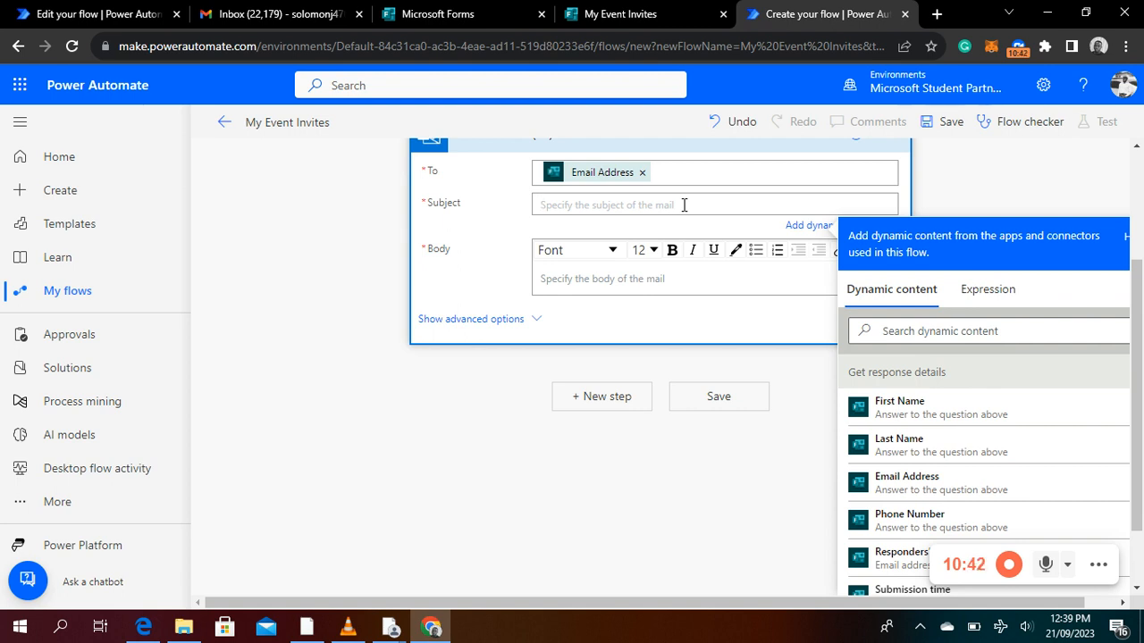
text(Event Fo)
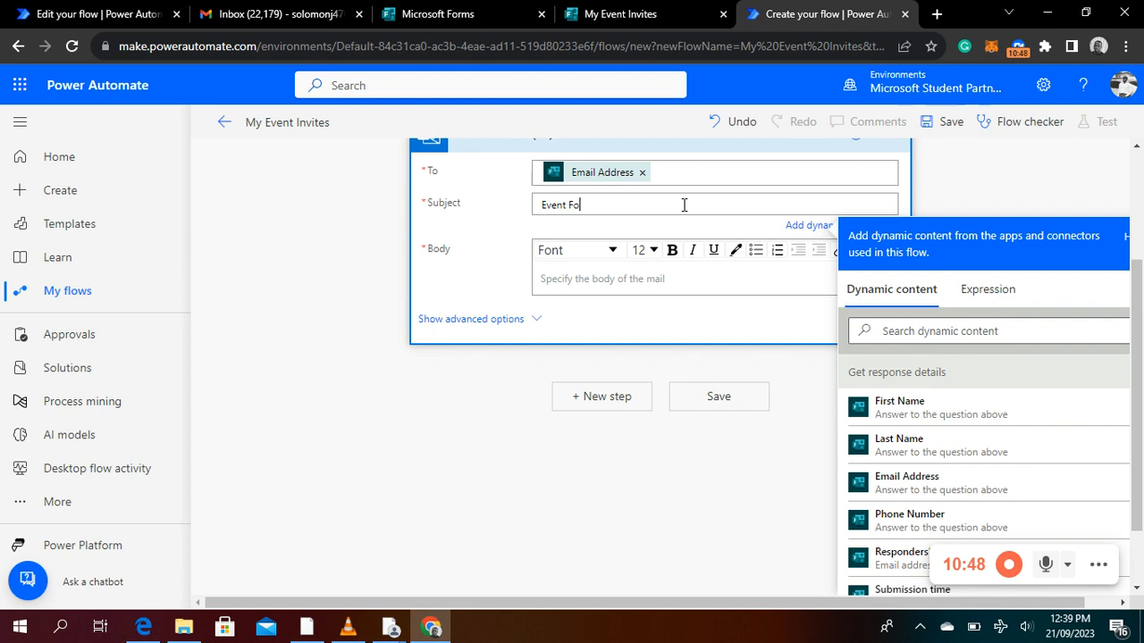
text(llow-up)
click(606, 278)
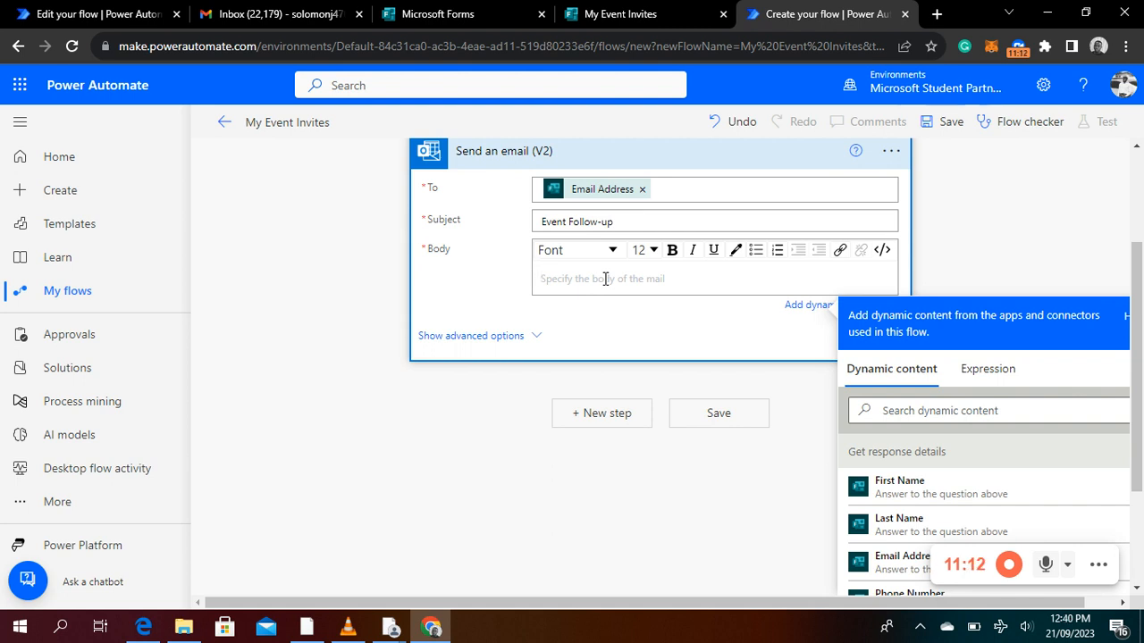
Start the email body with the greeting "Dear" followed by the dynamic "First Name" answer and a comma, and begin a new line
text(Dear)
click(921, 487)
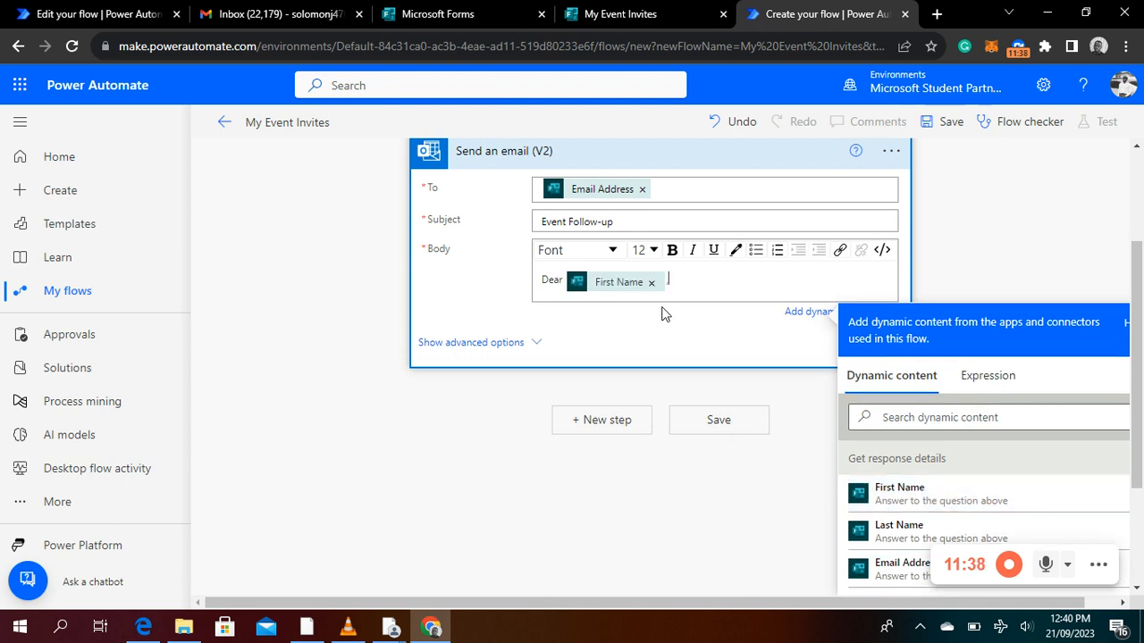
text(,)
key(Return)
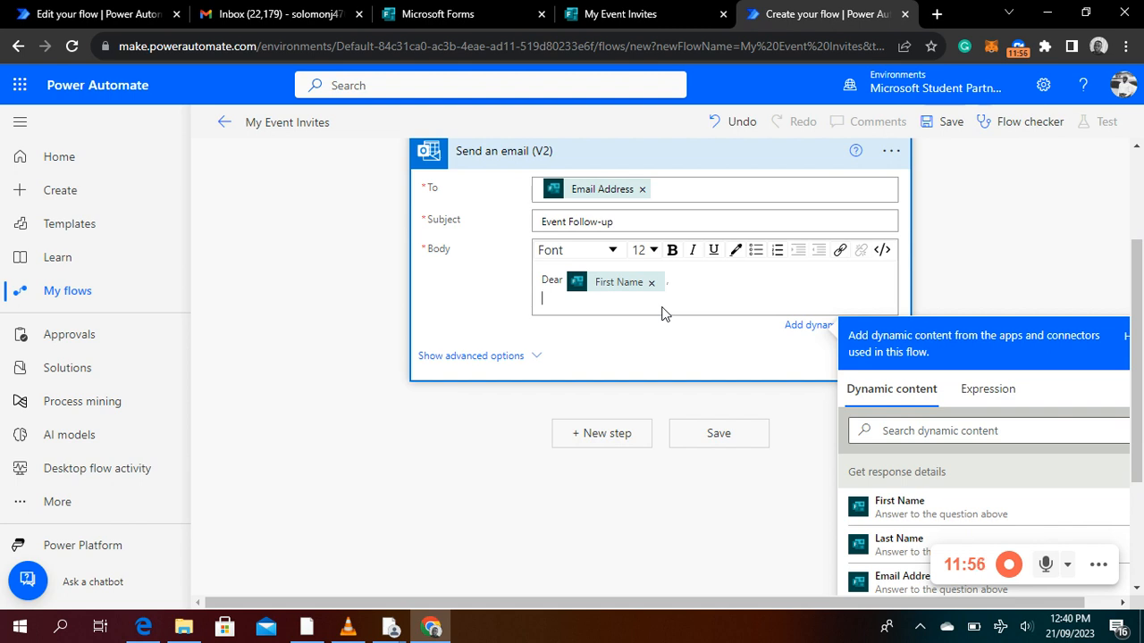
Write "Thank you for indicating interest to a part of our event." below the greeting in the email body
text(t)
text(Th)
text(a)
text(nk)
text( you fo)
text(r )
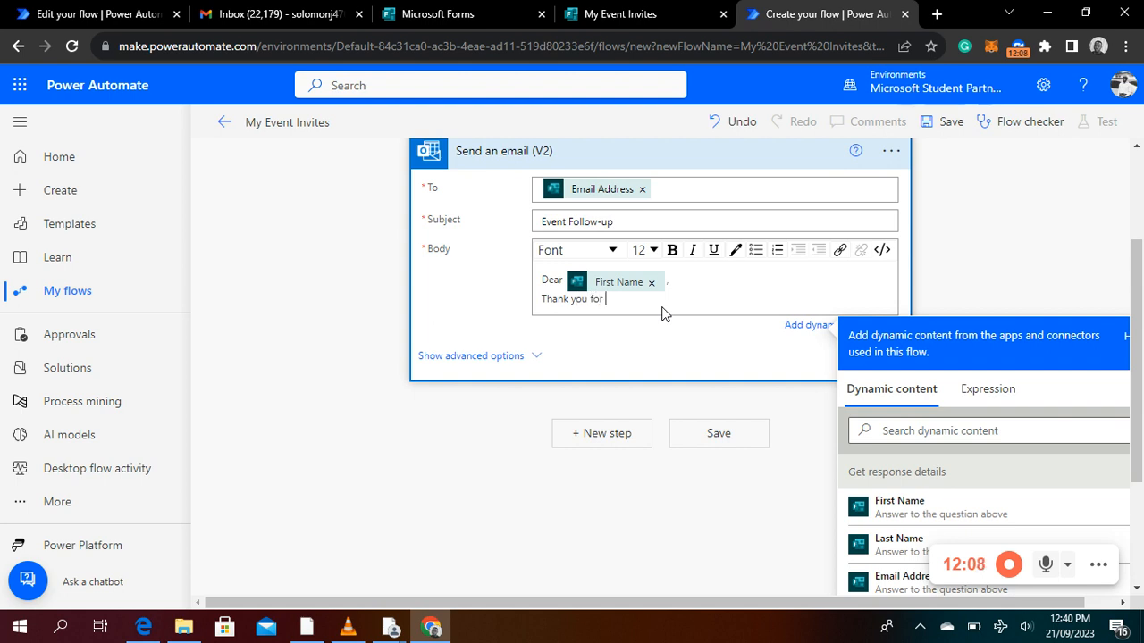
text(indicating interest to a part of ou)
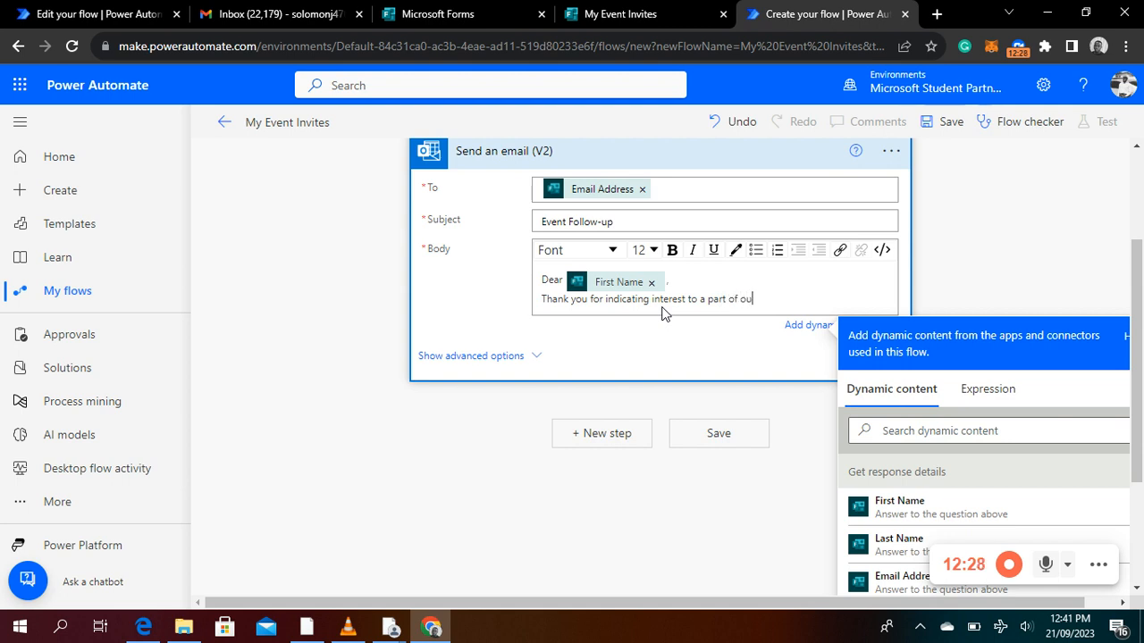
text(r event. our representat)
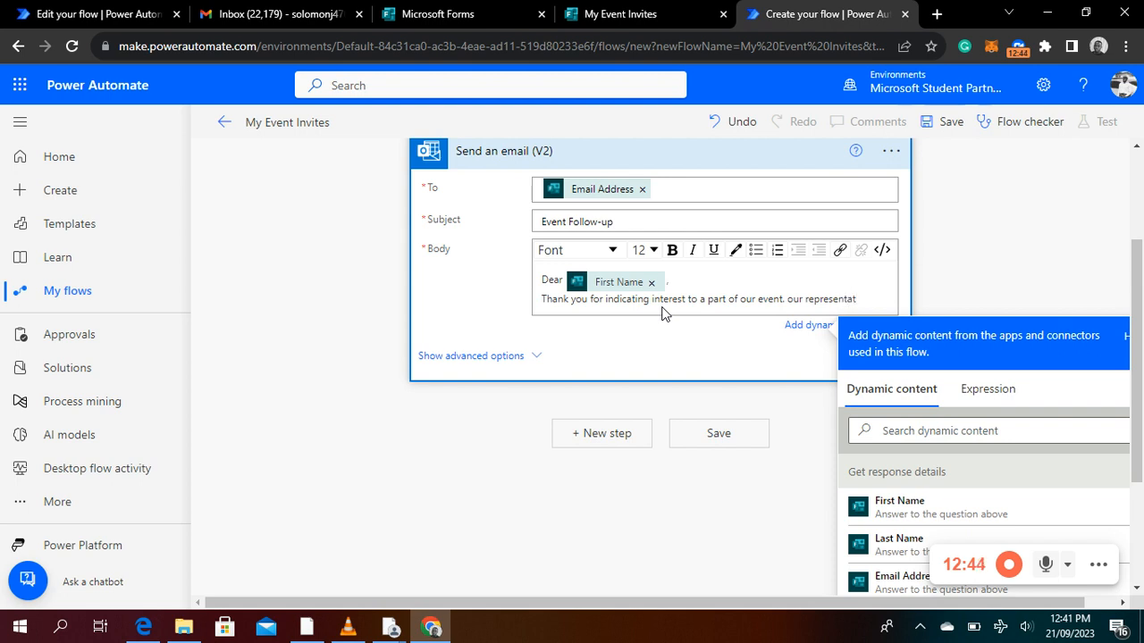
text(ive will reach)
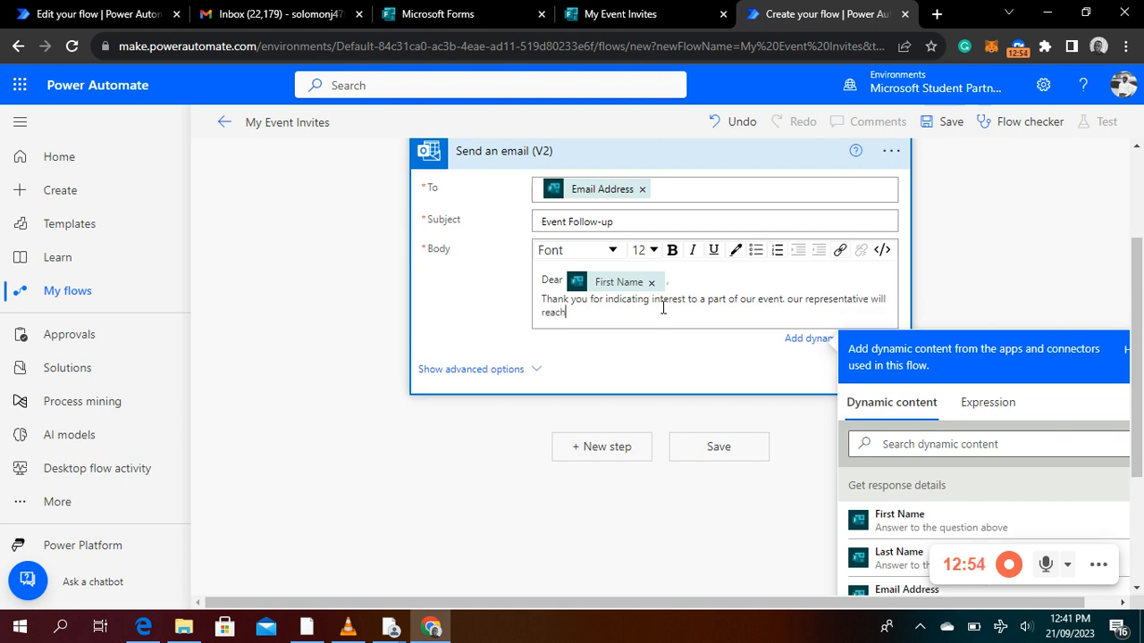
text(out to you soon via your phone)
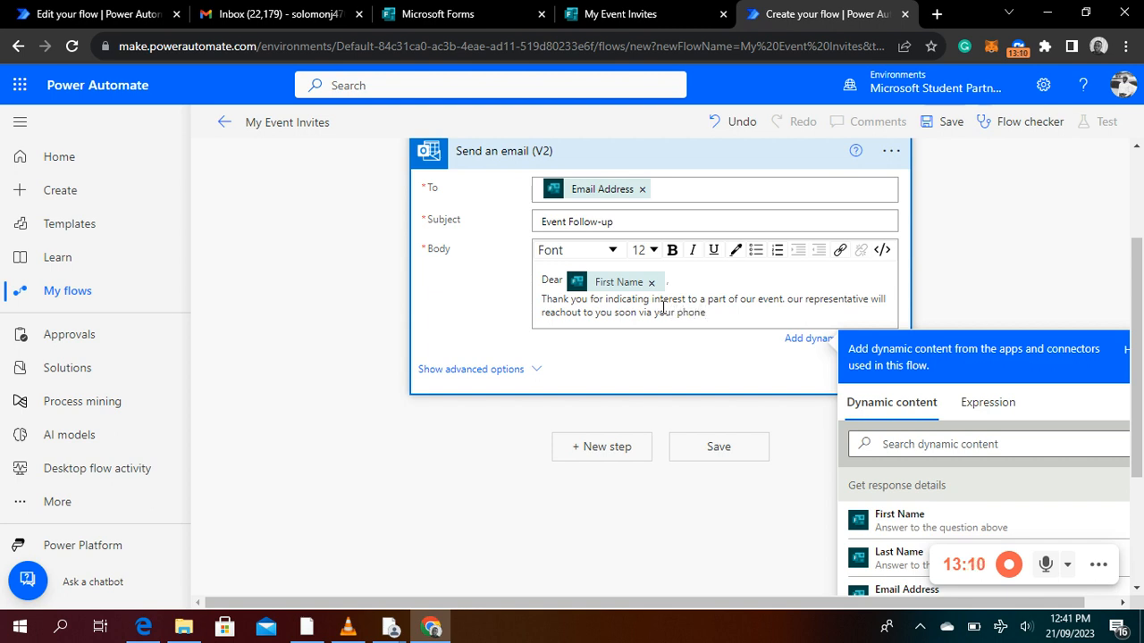
text( number twodays to the)
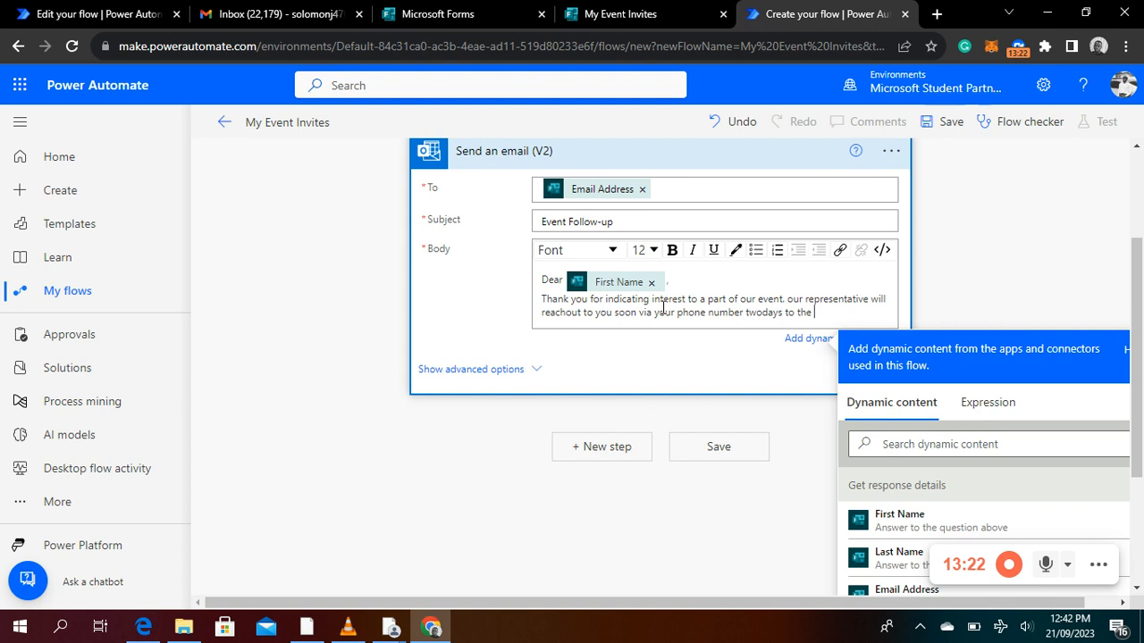
text(revent)
Insert the dynamic "Phone Number" answer in parentheses after "phone number" in the body, and end the sentence with a period
click(742, 312)
text(())
scroll(867, 523, down, 2)
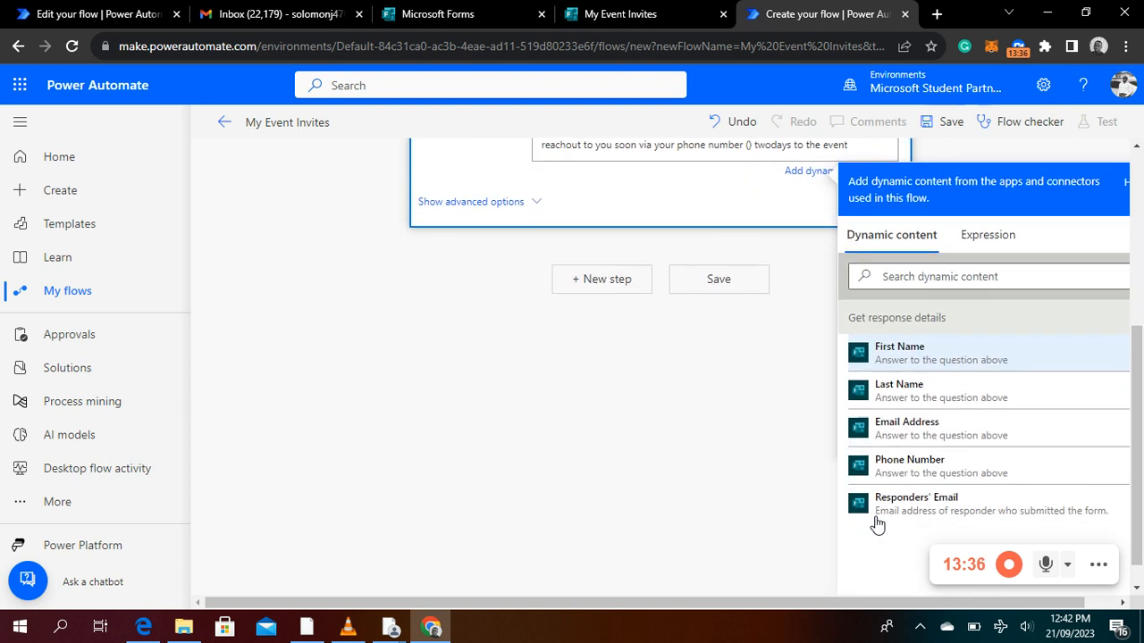
click(904, 466)
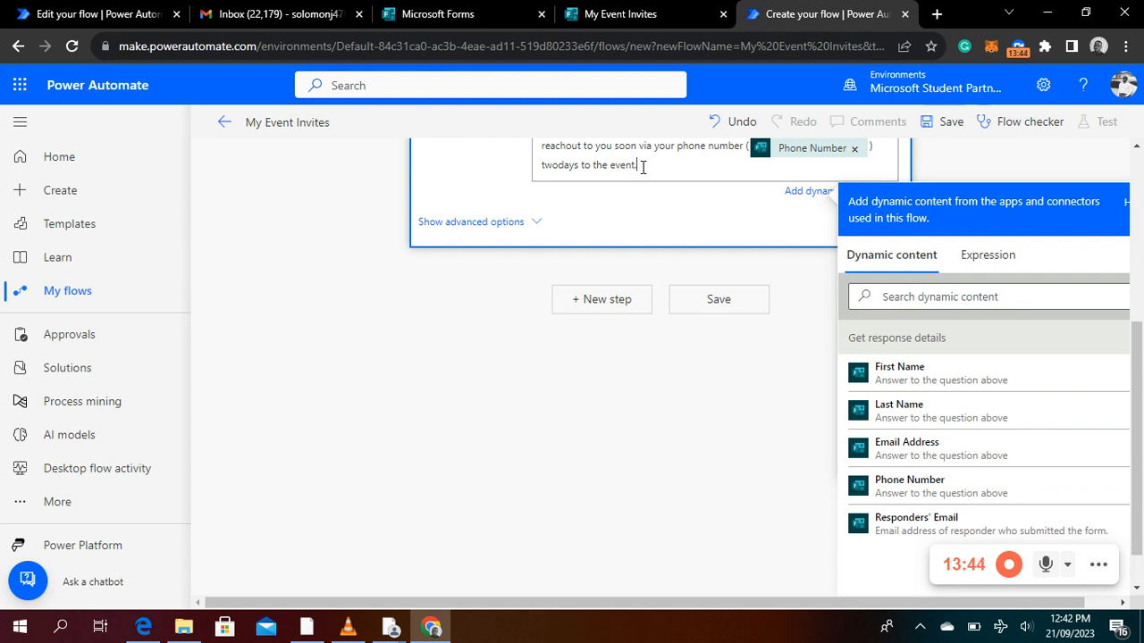
Capitalize "Our" at the start of the body's second sentence and close the dynamic content list
scroll(822, 301, up, 1)
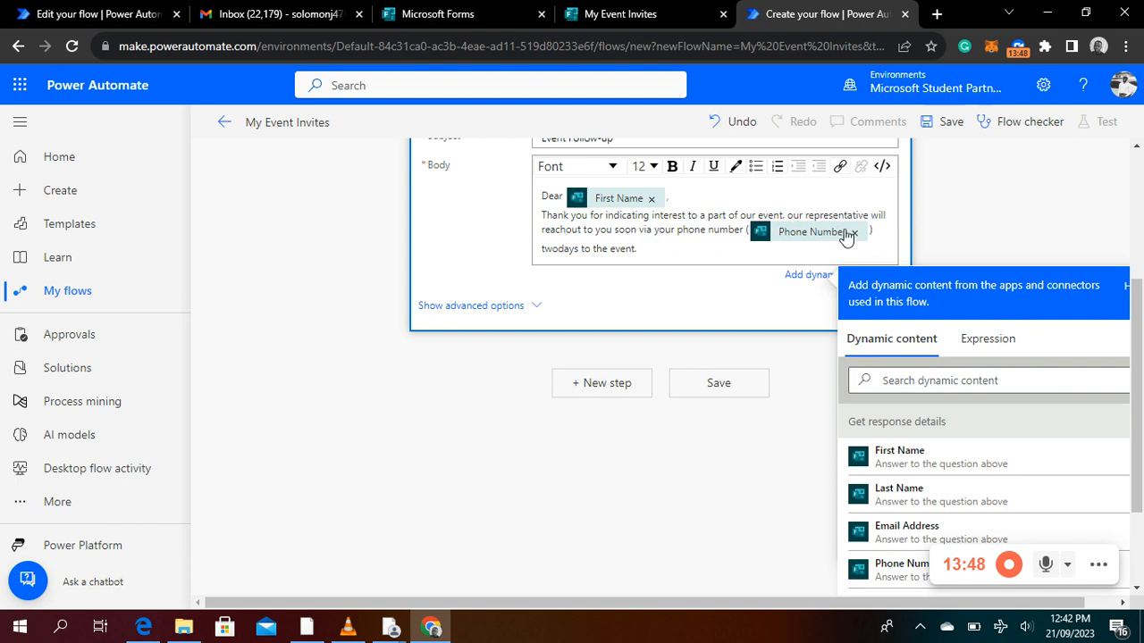
key(BackSpace)
text(O)
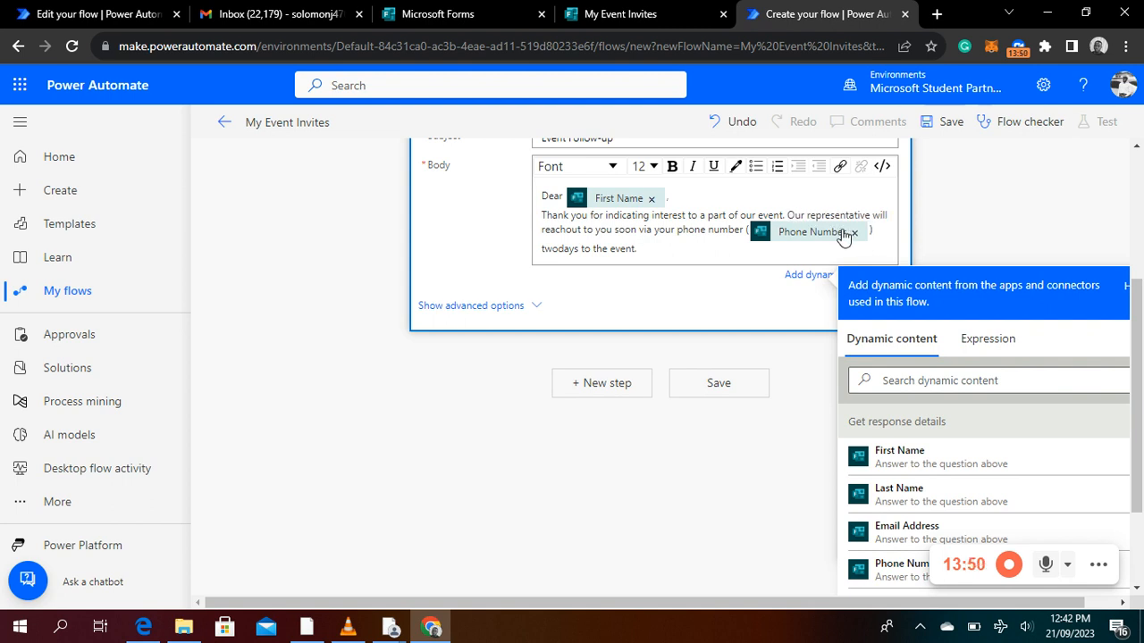
click(972, 231)
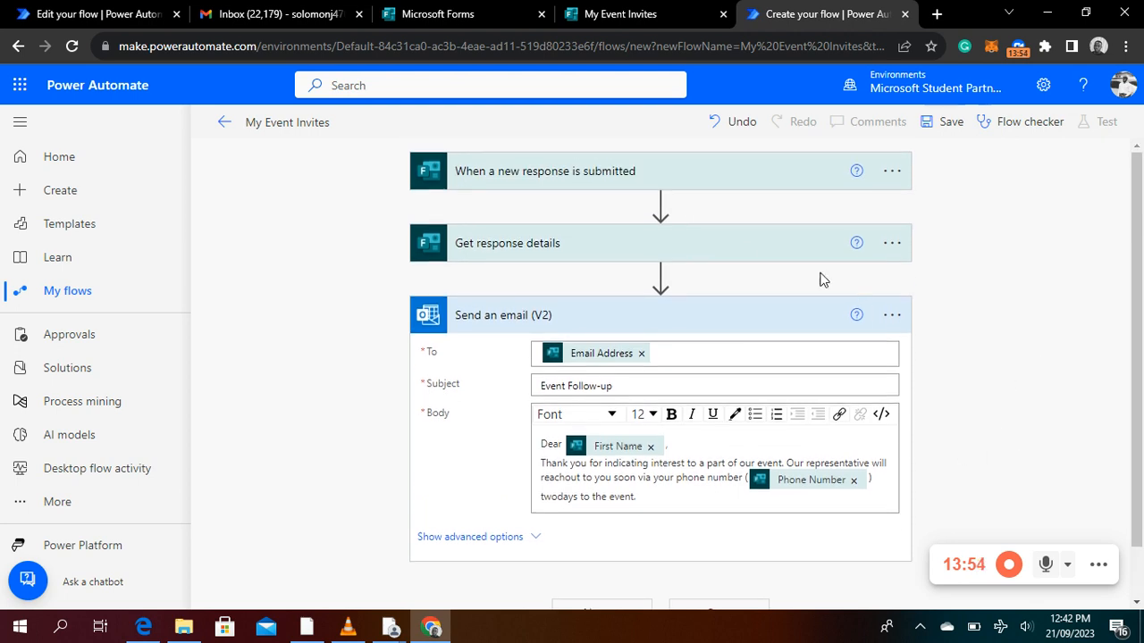
Save the flow and start a manual test run of it
click(943, 133)
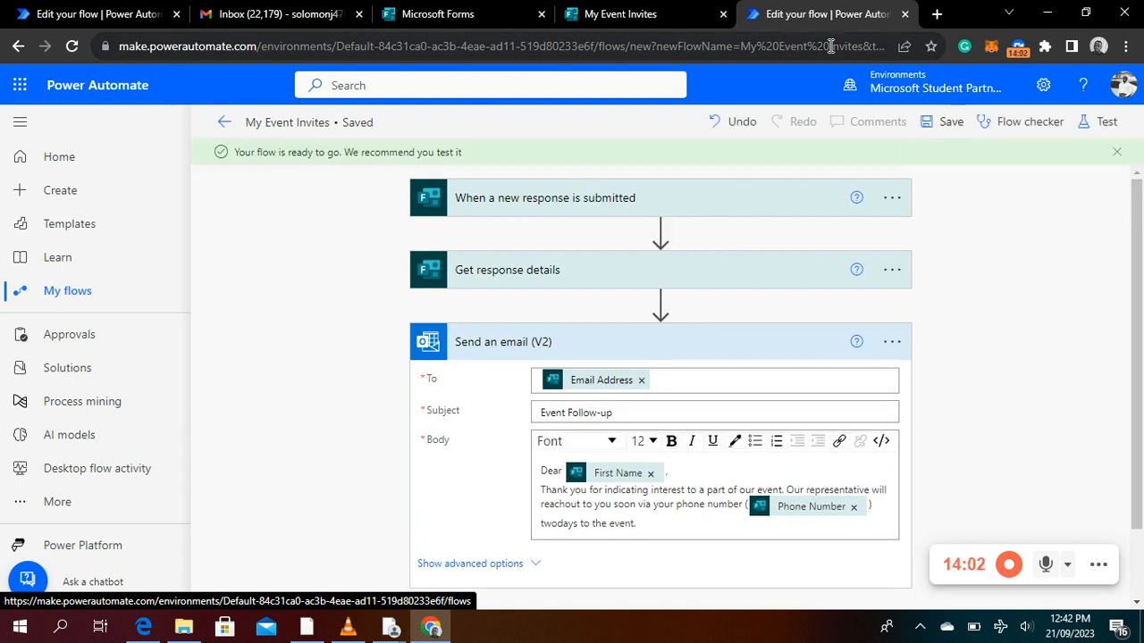
click(1087, 131)
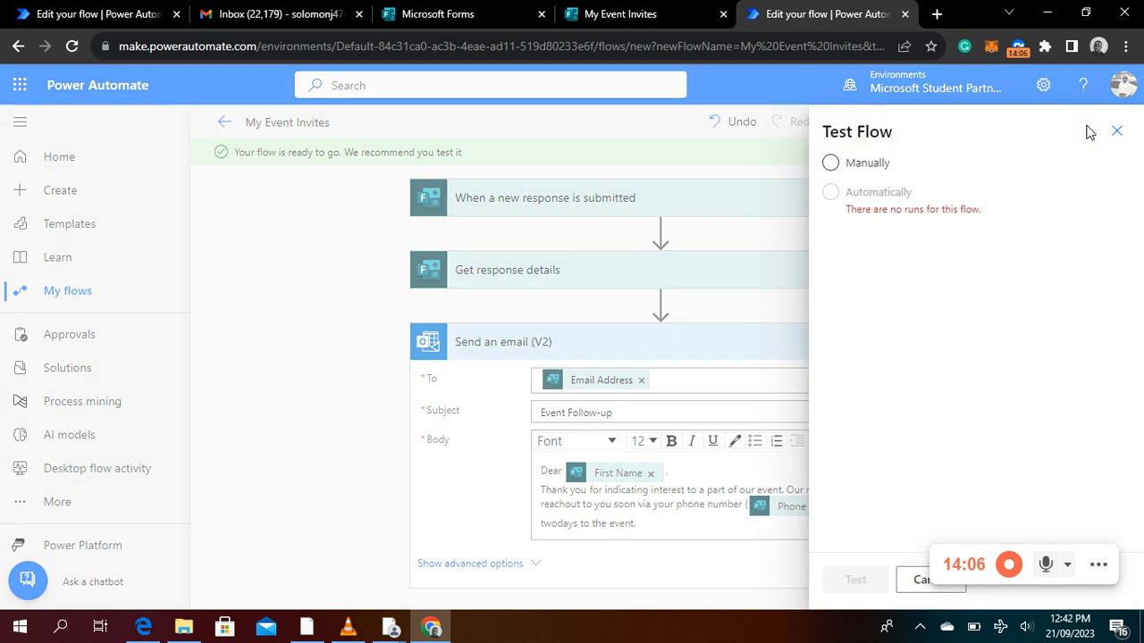
click(831, 165)
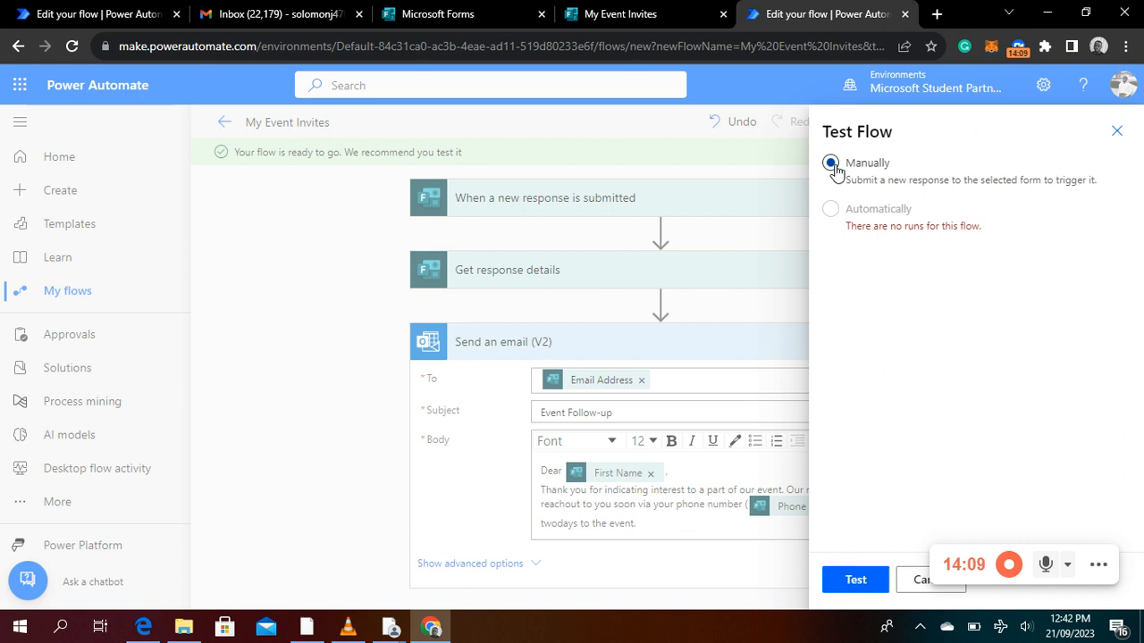
click(854, 581)
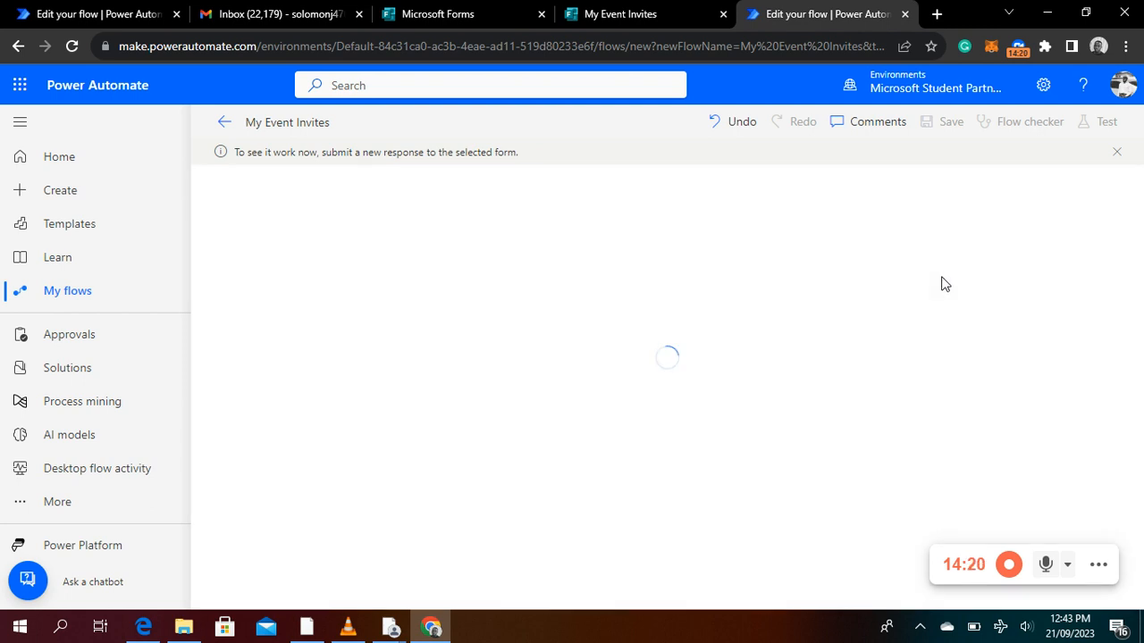
Switch to the "My Event Invites" form in Microsoft Forms, dismiss the description suggestion and open the form's preview
click(637, 22)
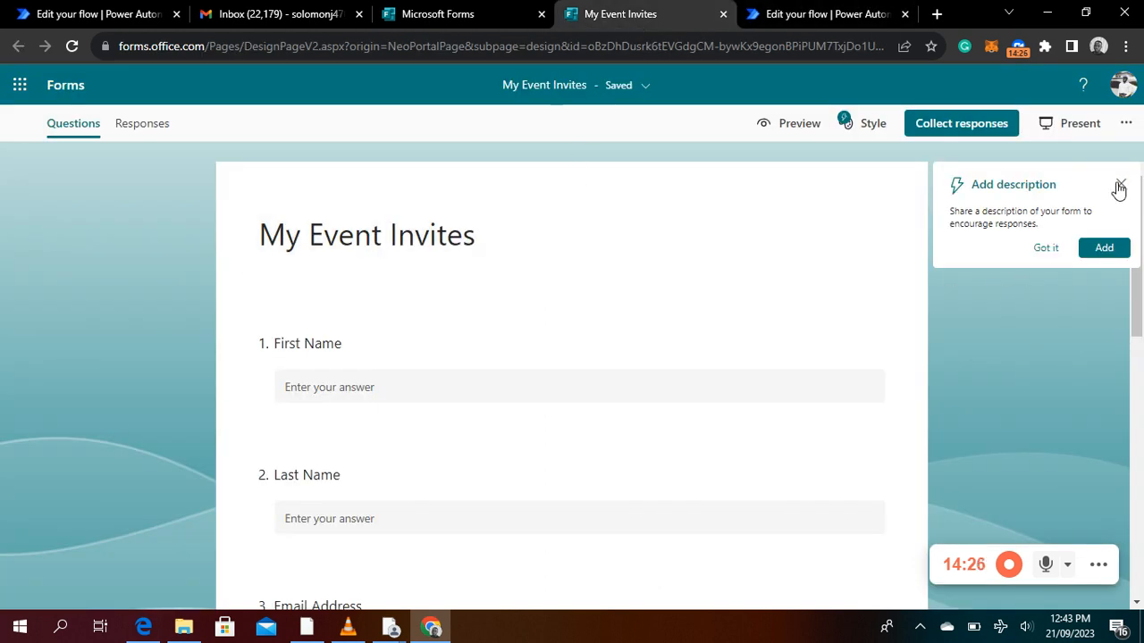
click(1119, 186)
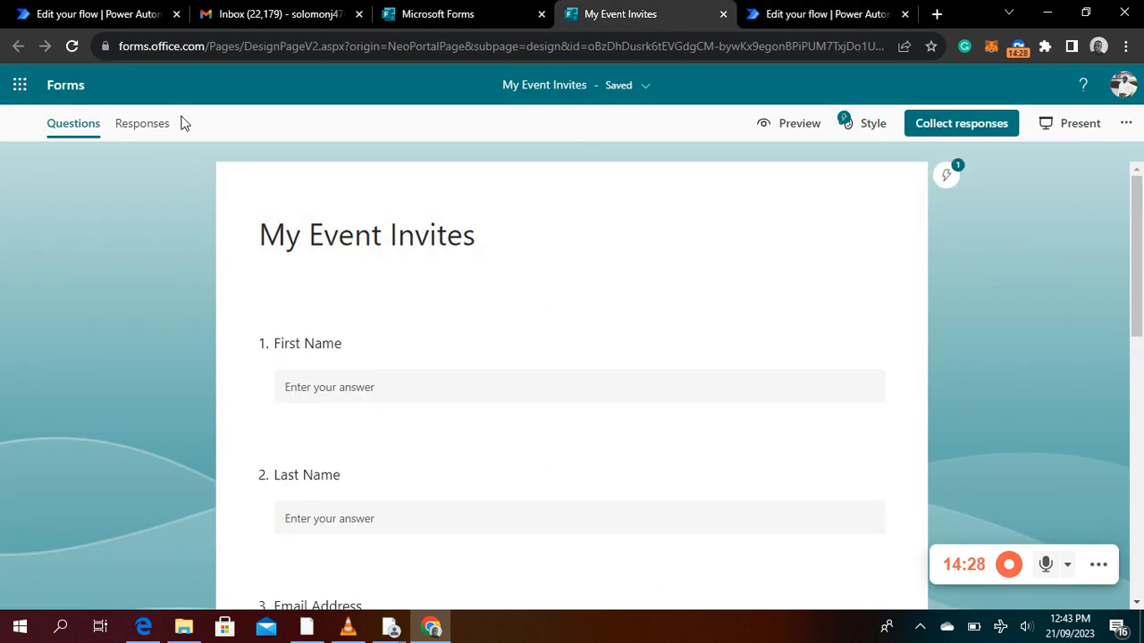
click(773, 128)
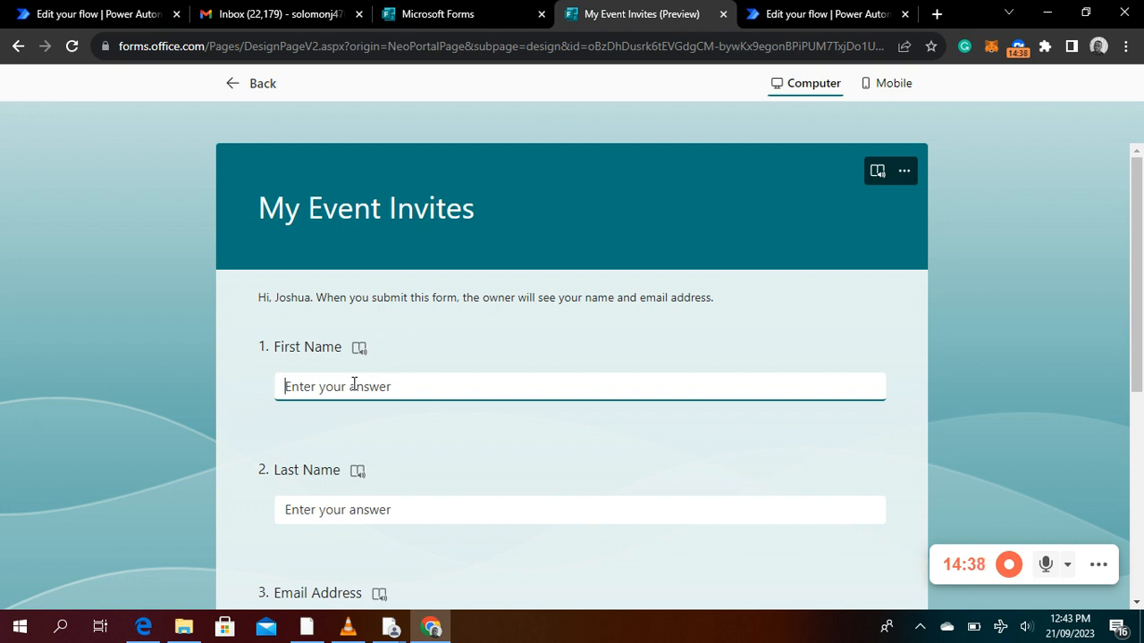
Enter the respondent's first name and last name in the form preview
key(Tab)
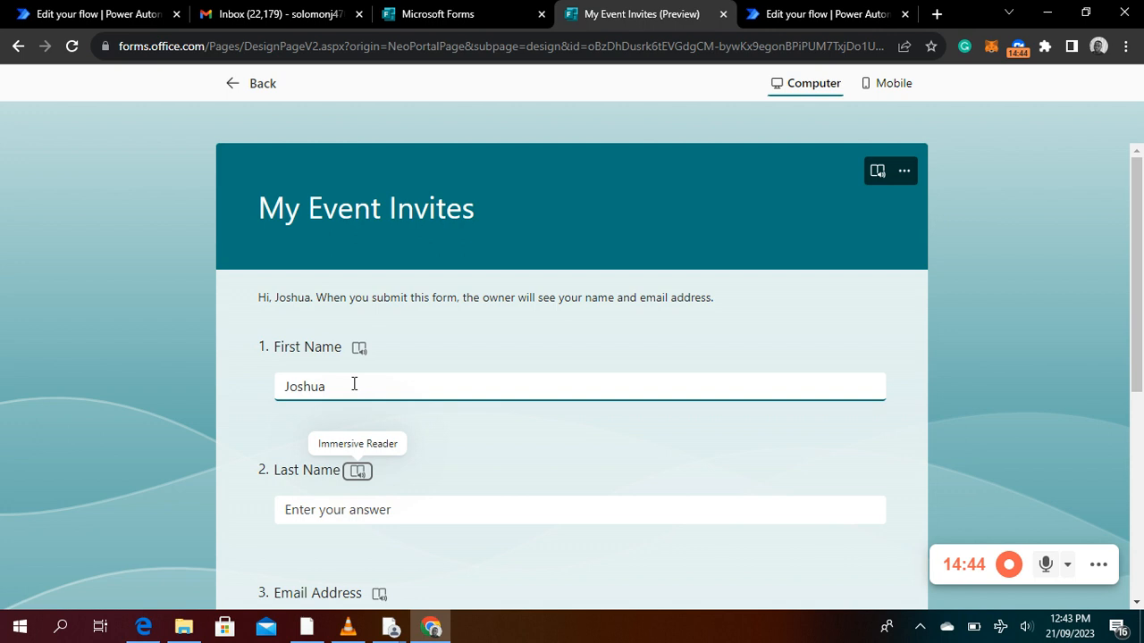
key(Tab)
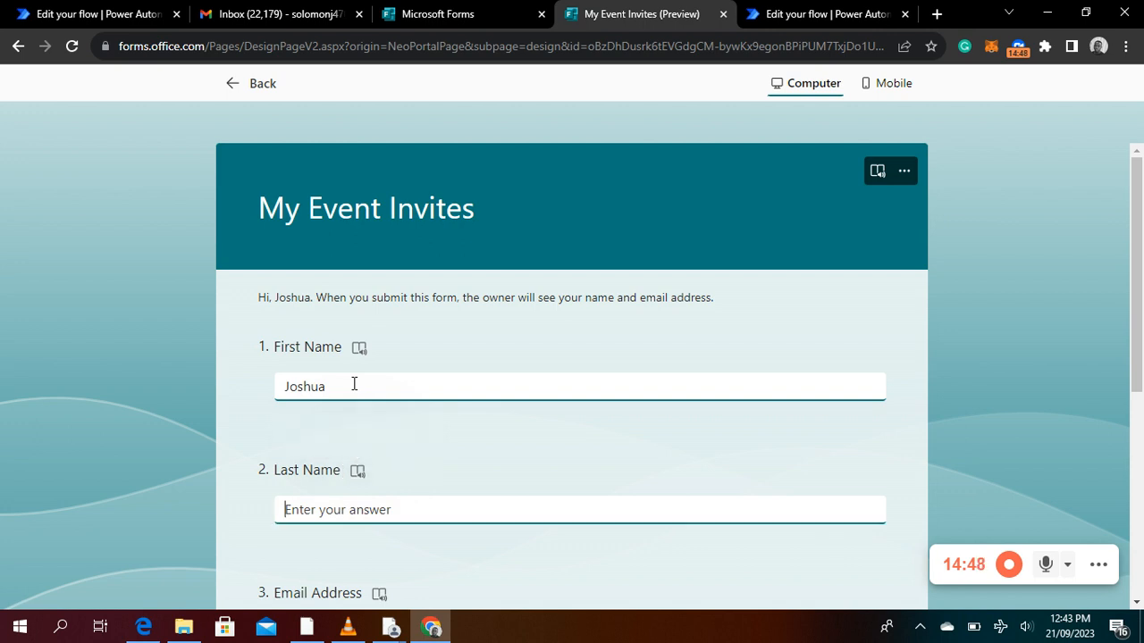
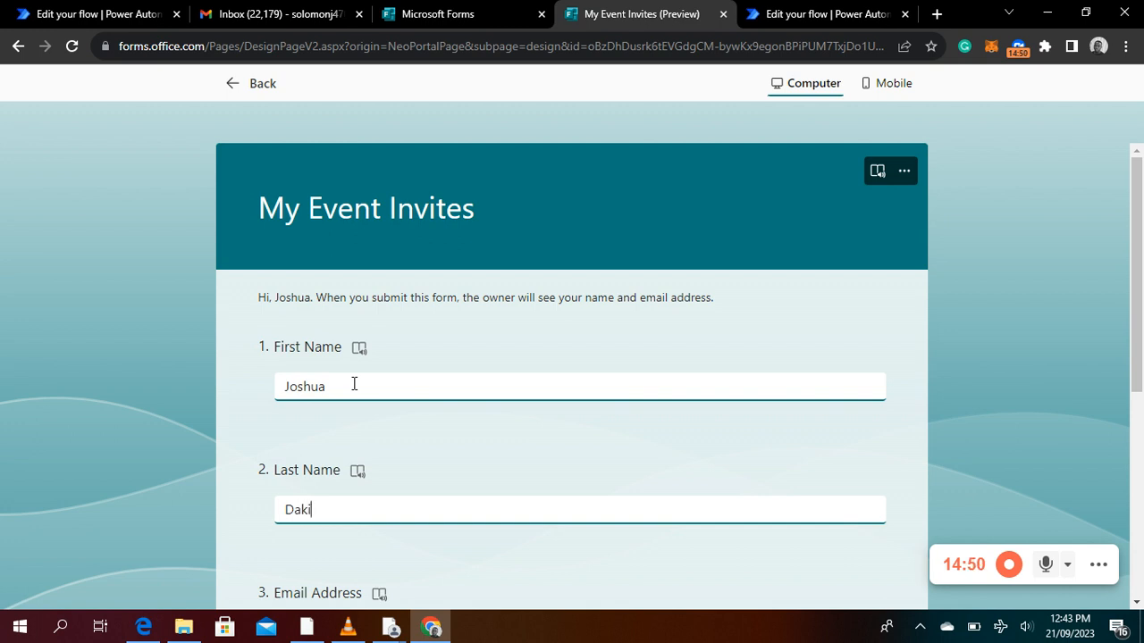
Enter the respondent's email address in the form's Email Address question
scroll(391, 423, down, 3)
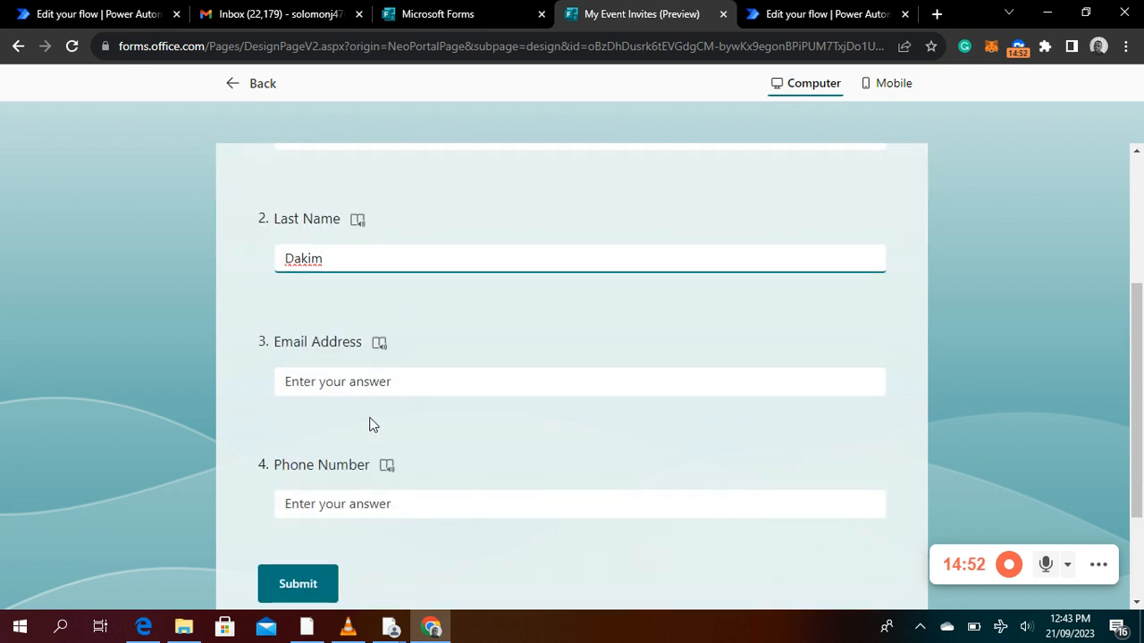
click(401, 383)
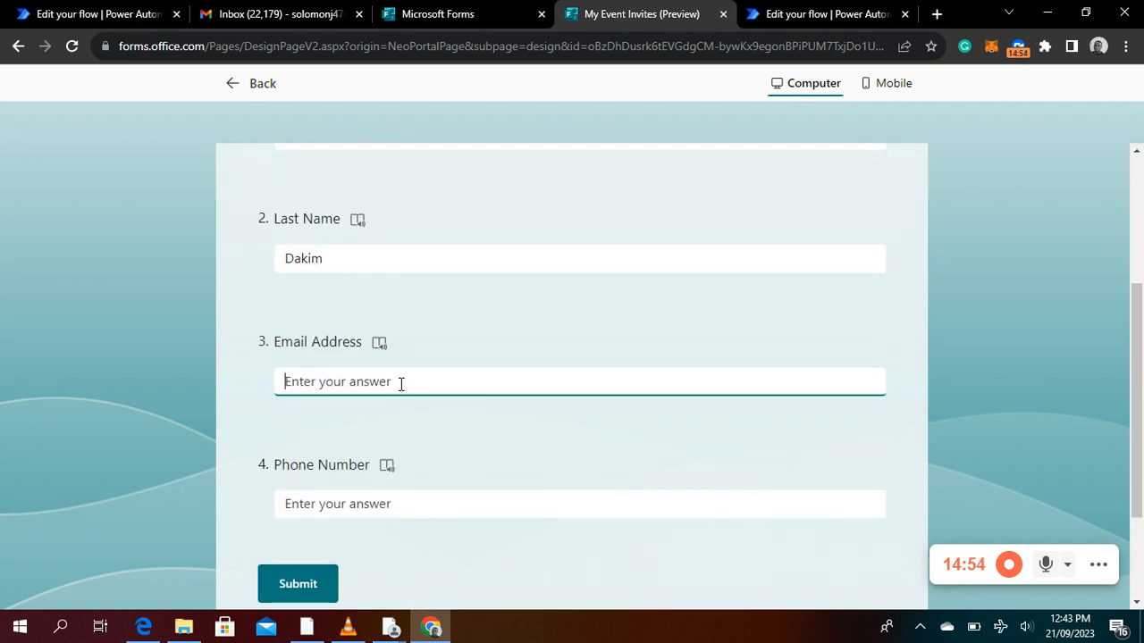
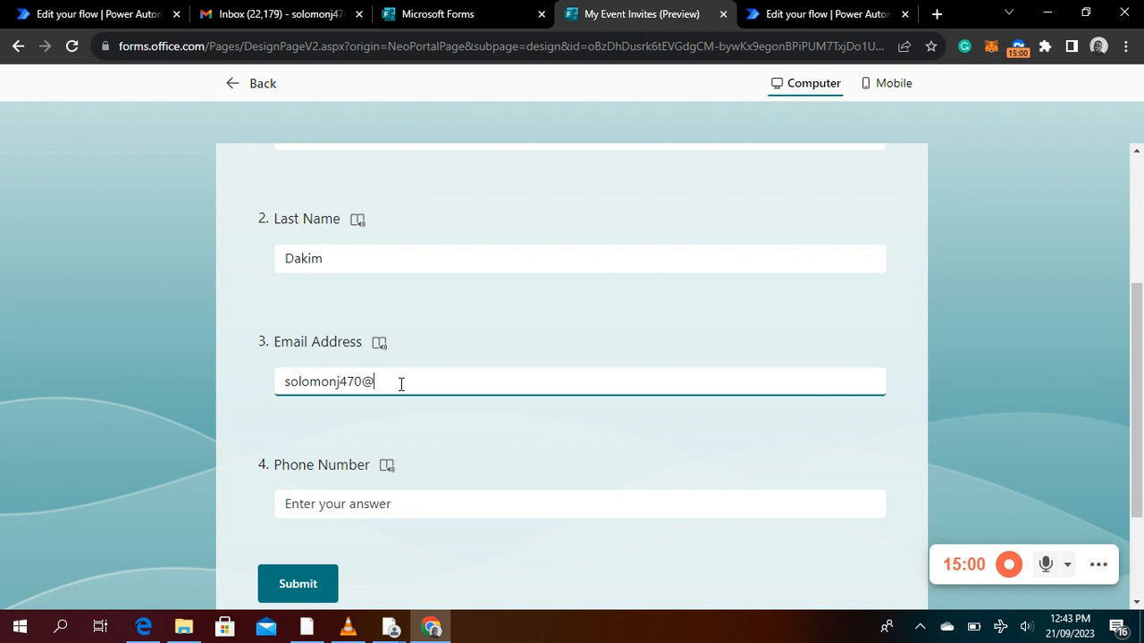
Enter the respondent's phone number and submit the form response
click(390, 501)
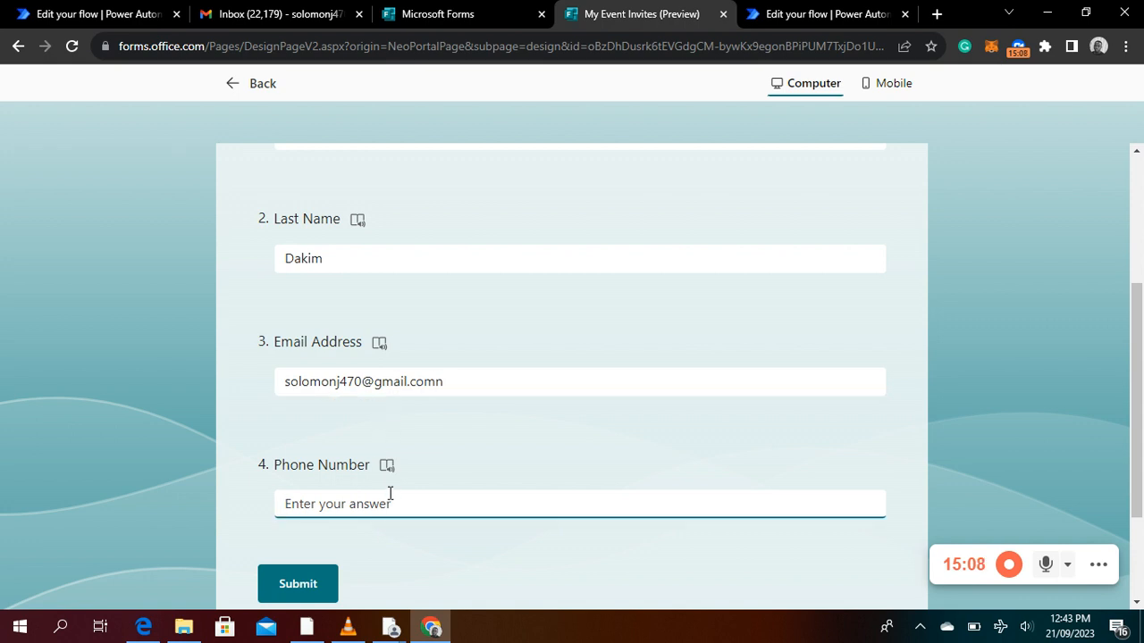
text(123456)
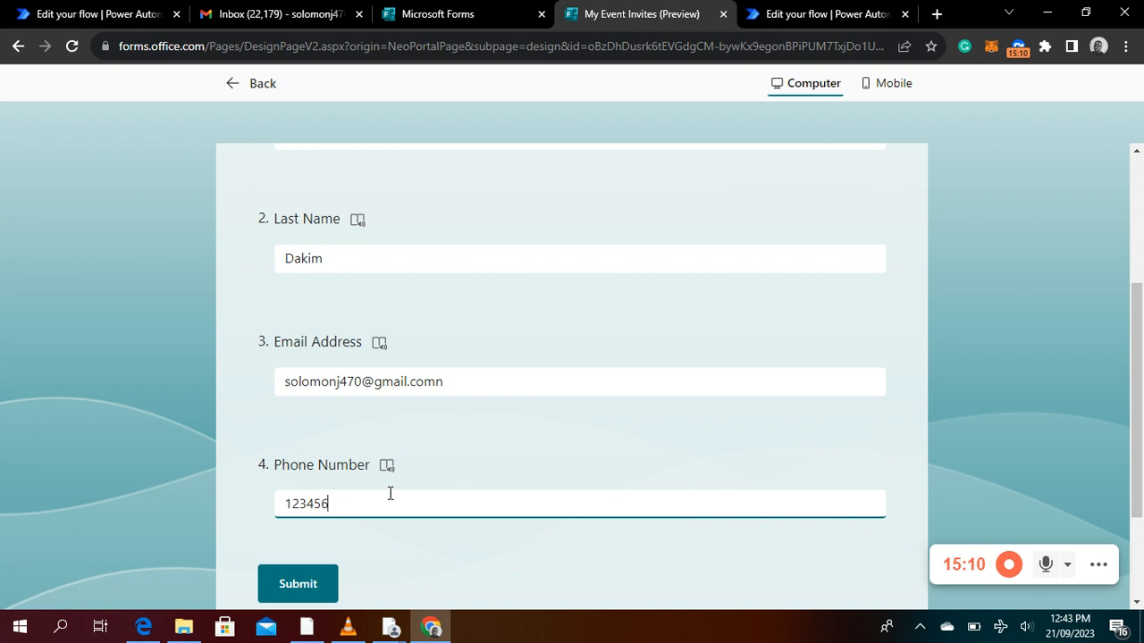
text(789087)
scroll(420, 538, down, 3)
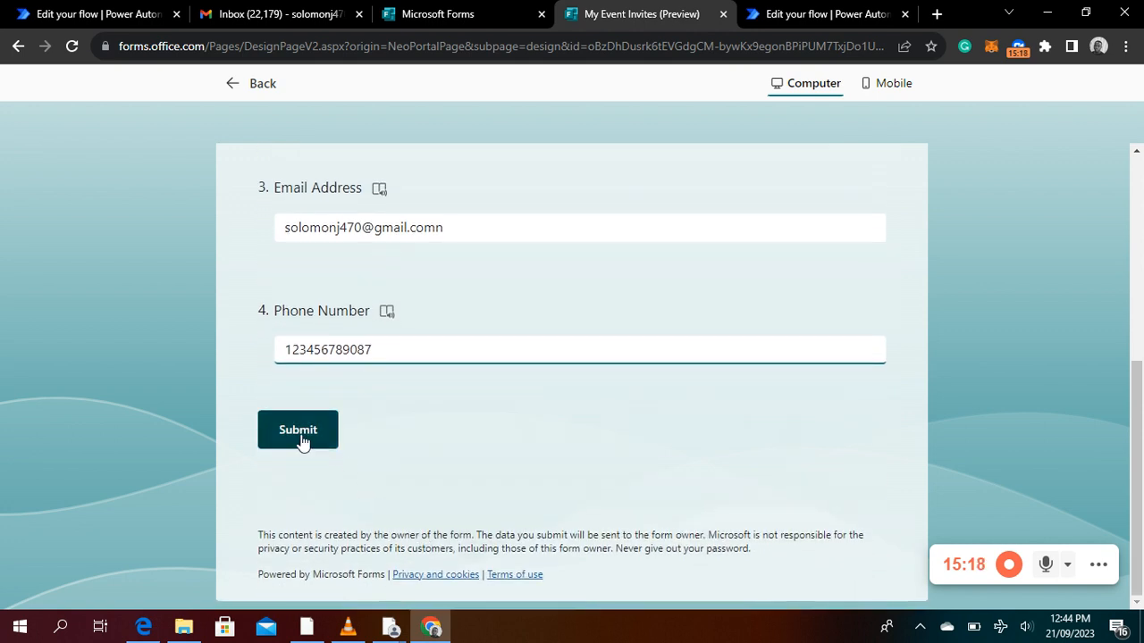
click(300, 434)
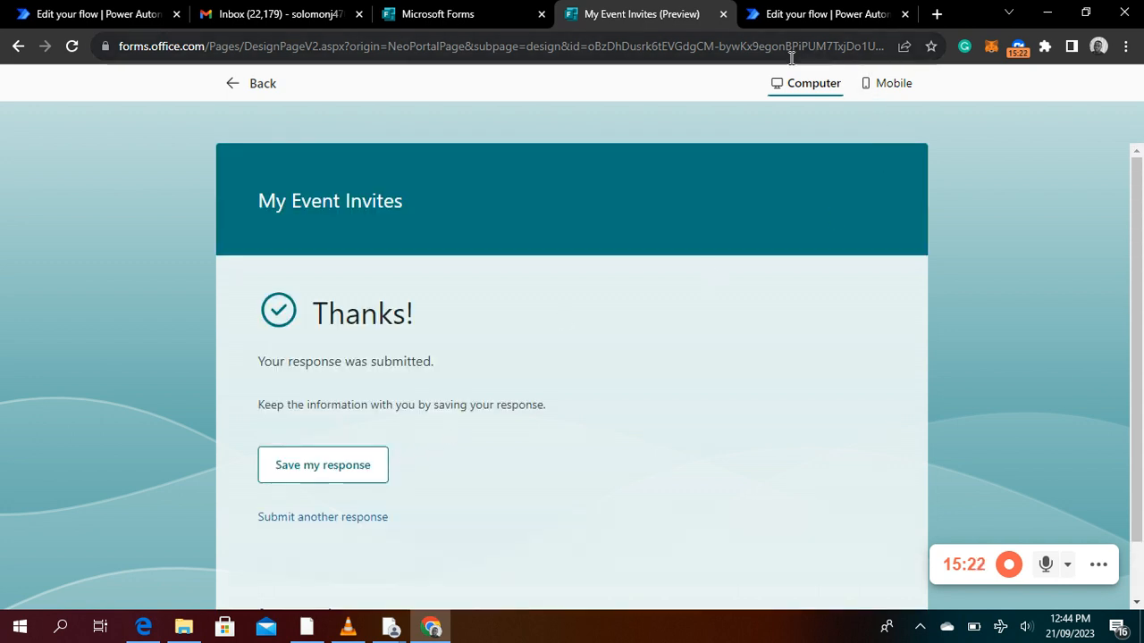
Switch to the Gmail inbox and refresh it repeatedly to check for the follow-up email
click(292, 13)
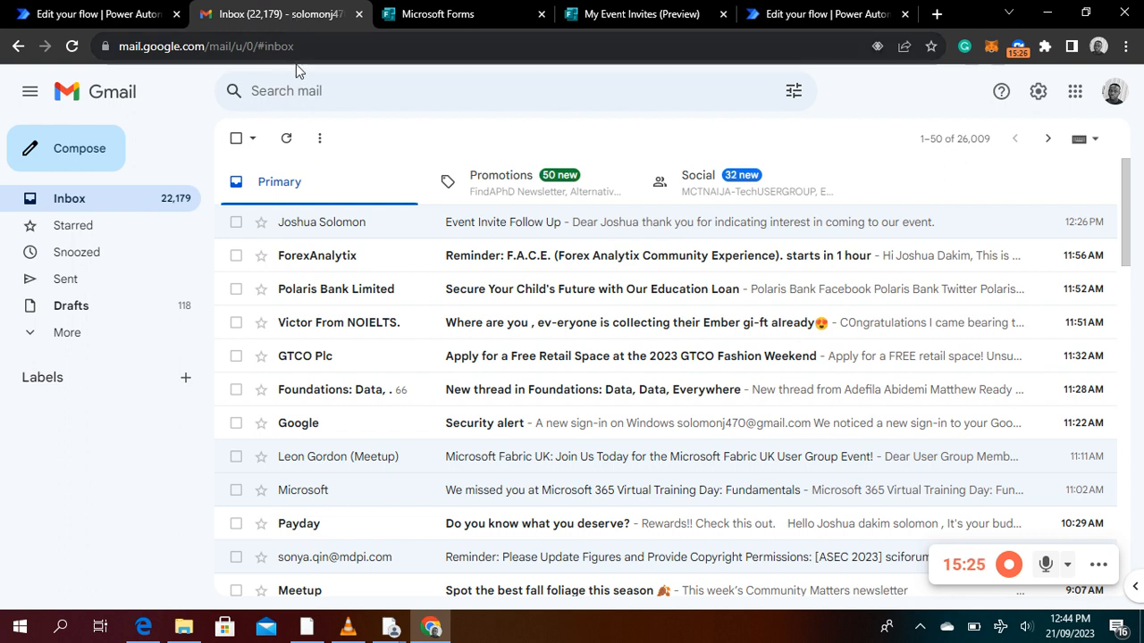
click(287, 140)
click(287, 148)
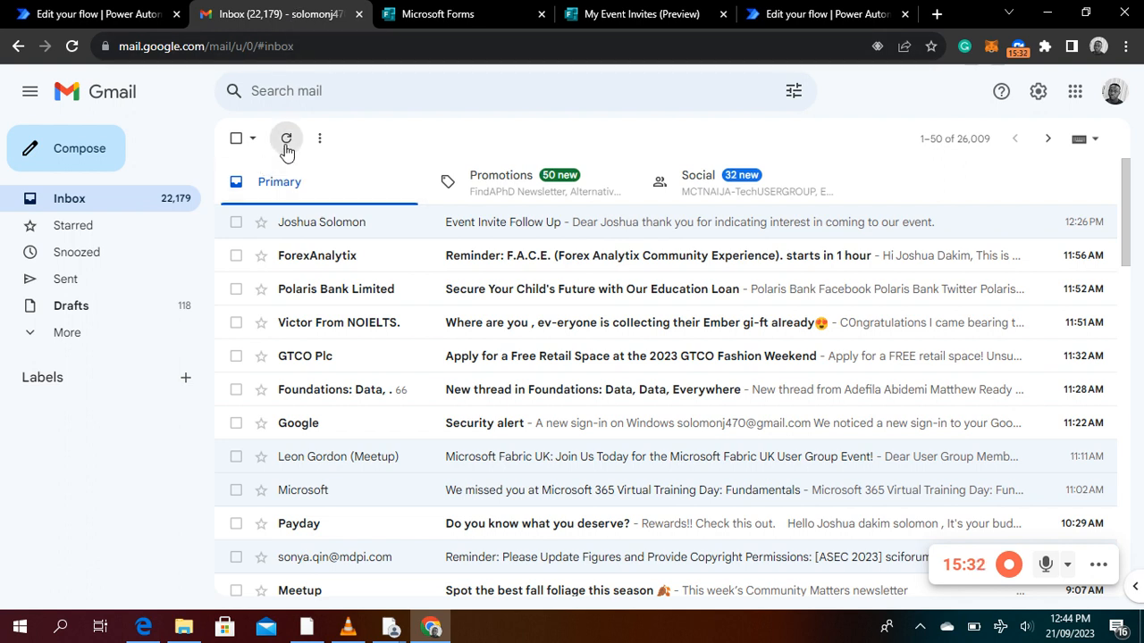
click(286, 148)
click(286, 147)
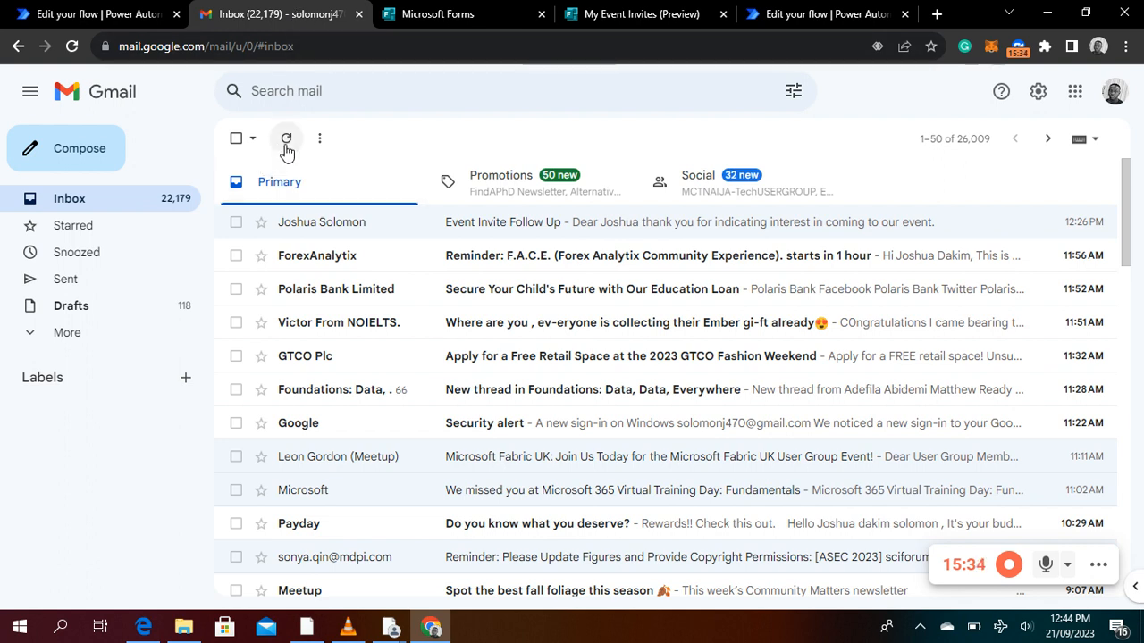
Check the My Event Invites run status in Power Automate and refresh the Gmail inbox for the follow-up email
click(801, 15)
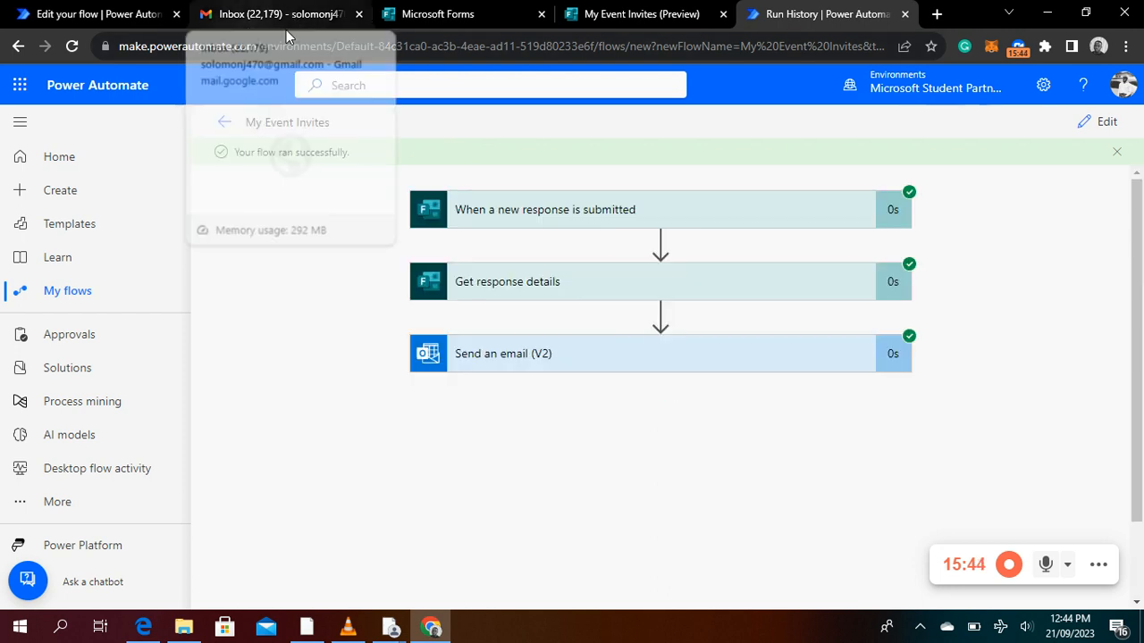
click(318, 13)
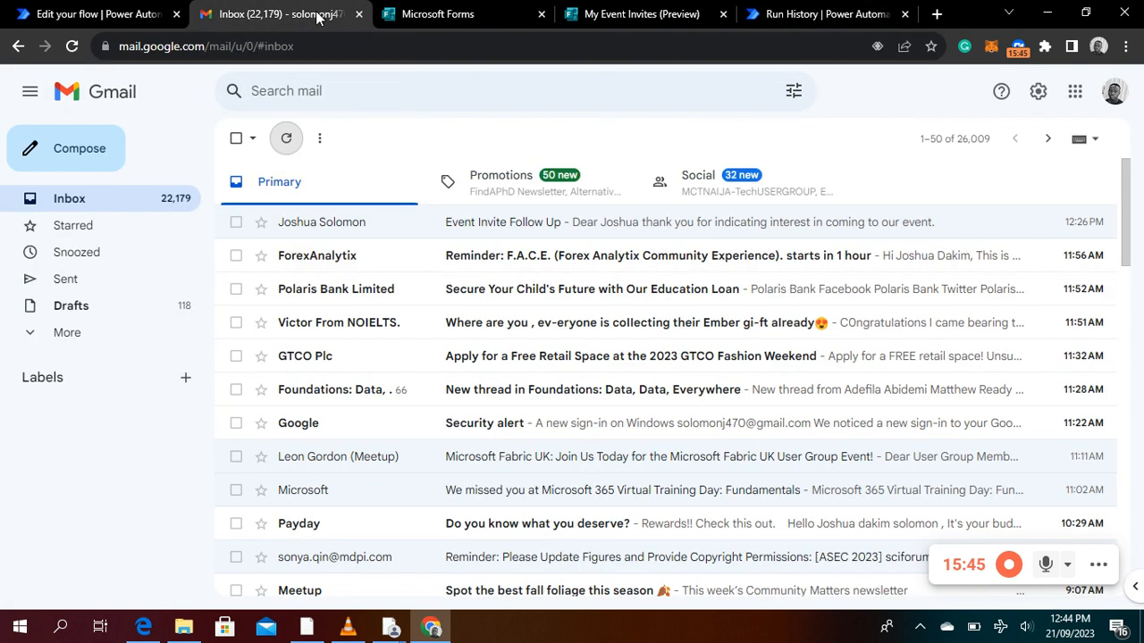
click(284, 141)
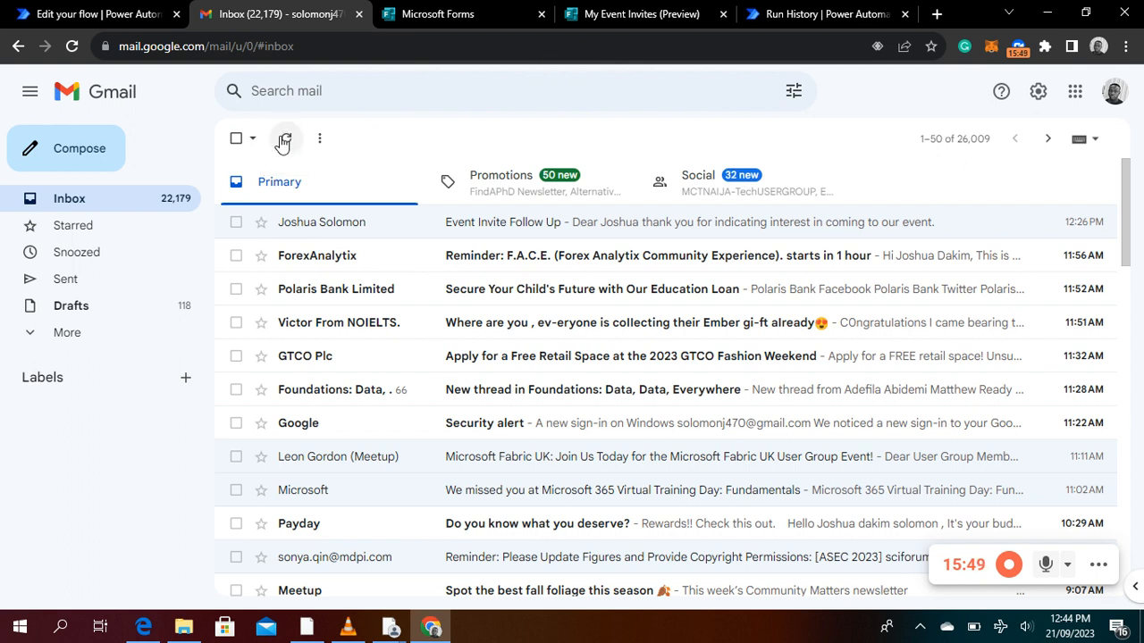
click(284, 140)
click(284, 141)
Check Gmail's Spam folder for the follow-up email and reload the inbox page
click(62, 335)
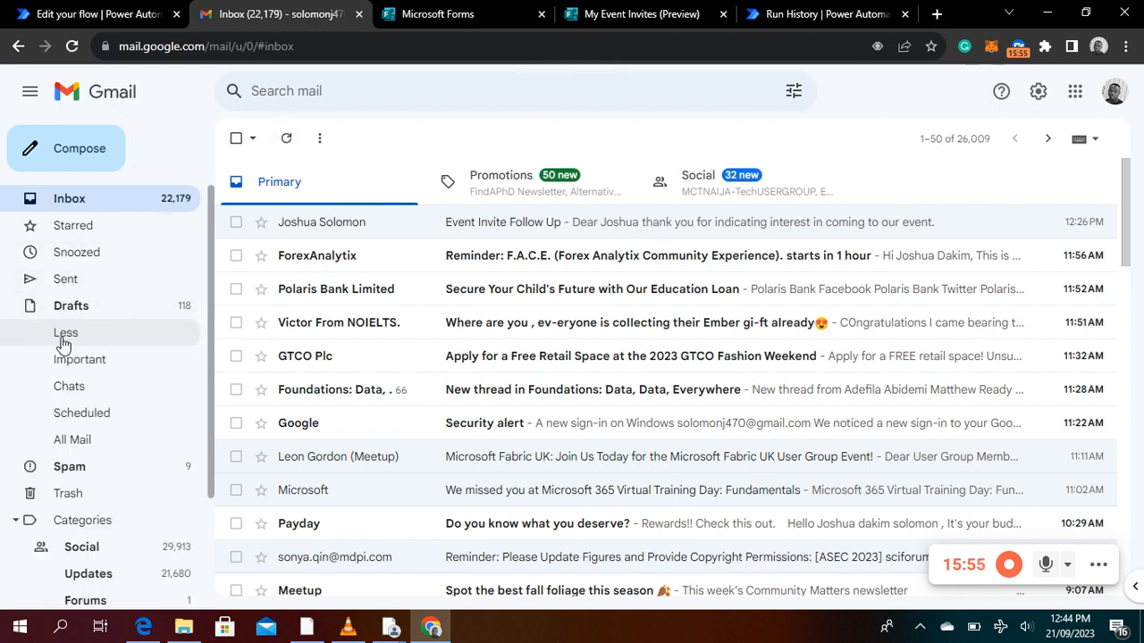
click(98, 477)
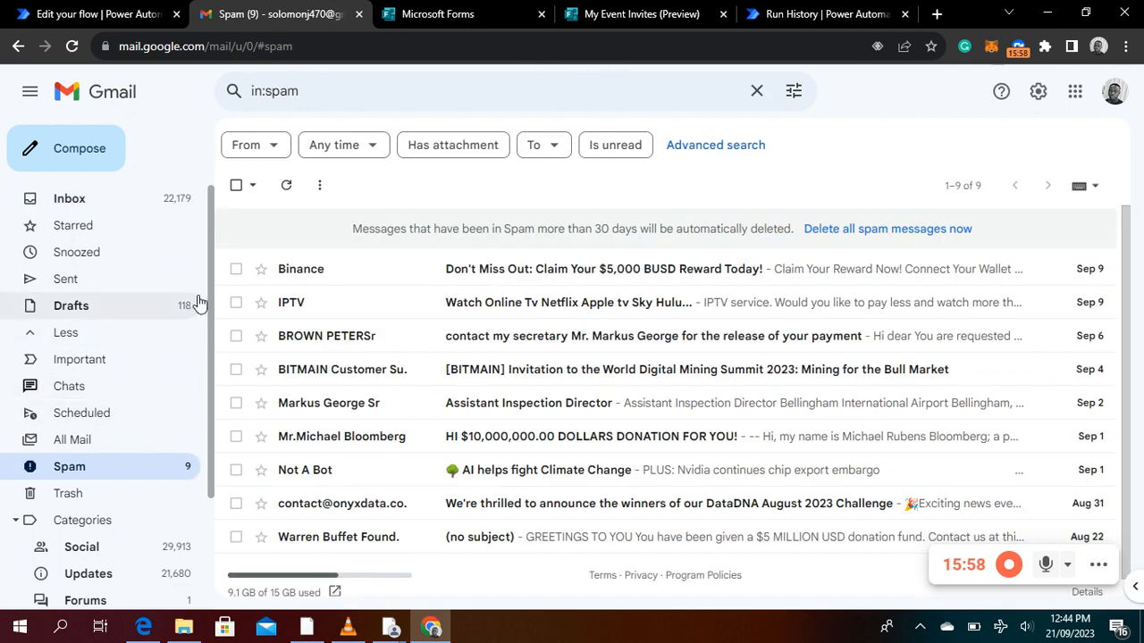
click(87, 211)
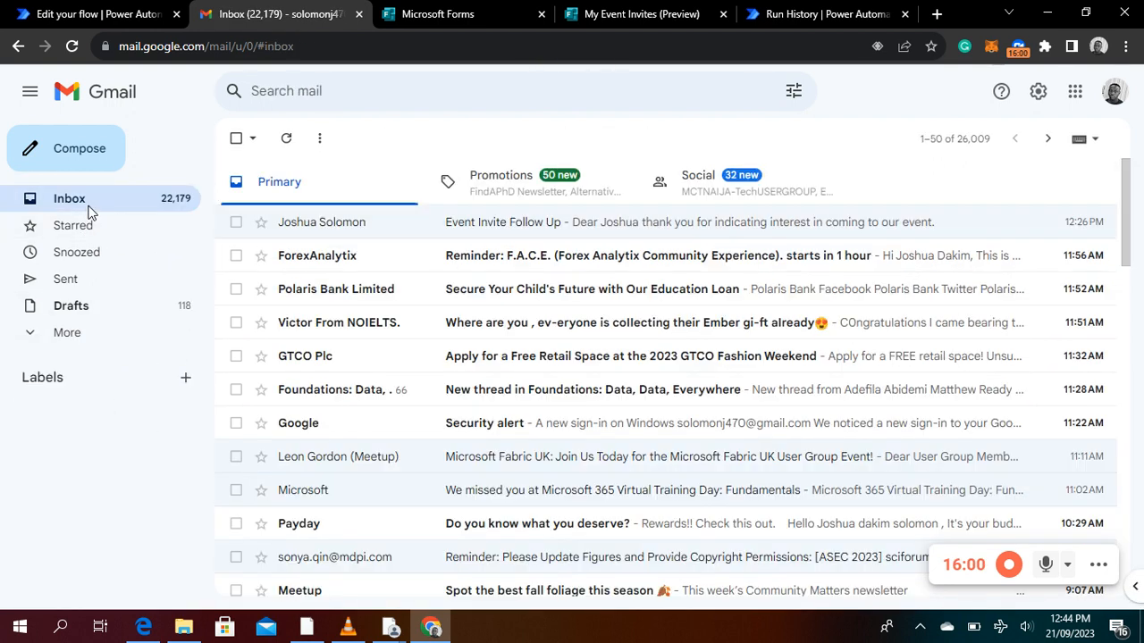
click(72, 46)
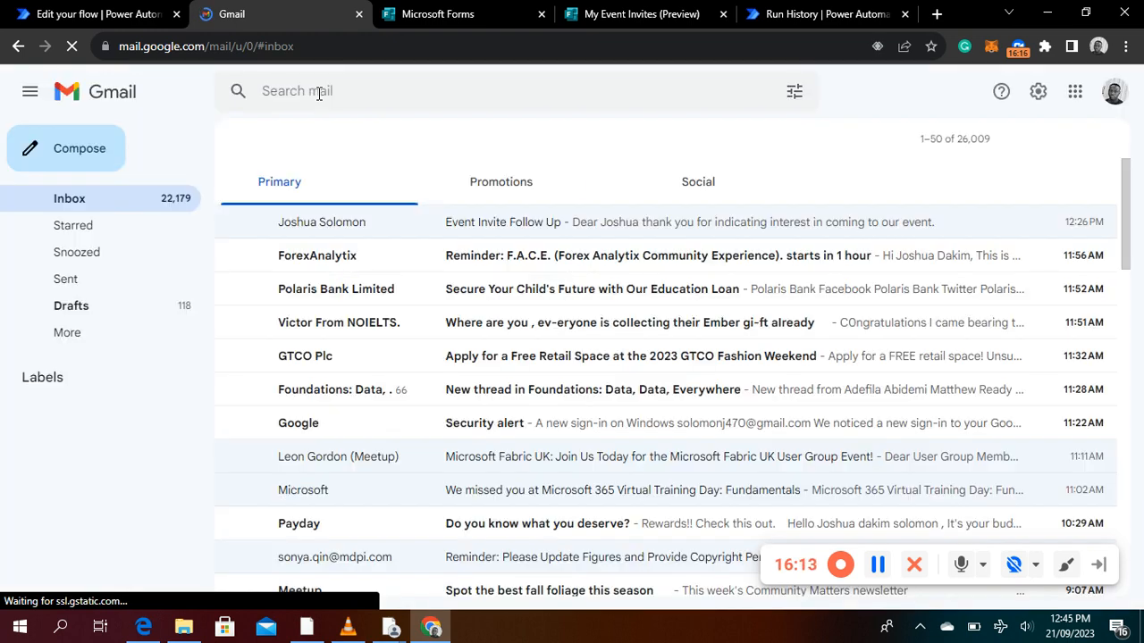
Switch to the My Event Invites form in Microsoft Forms and review the submitted answers, including the email address
click(446, 16)
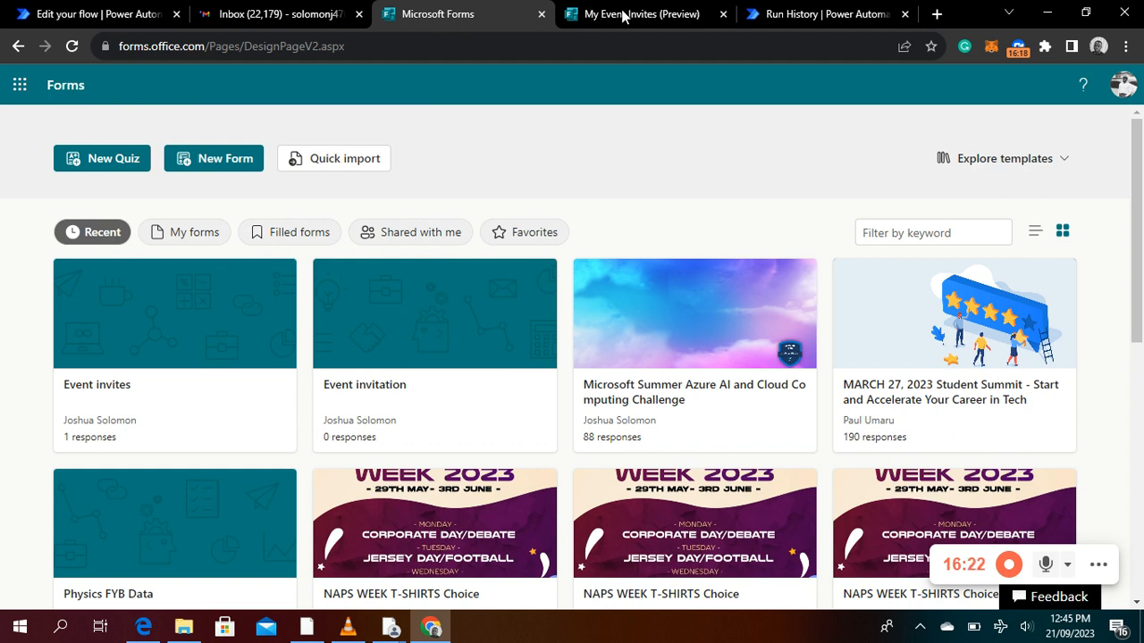
click(623, 18)
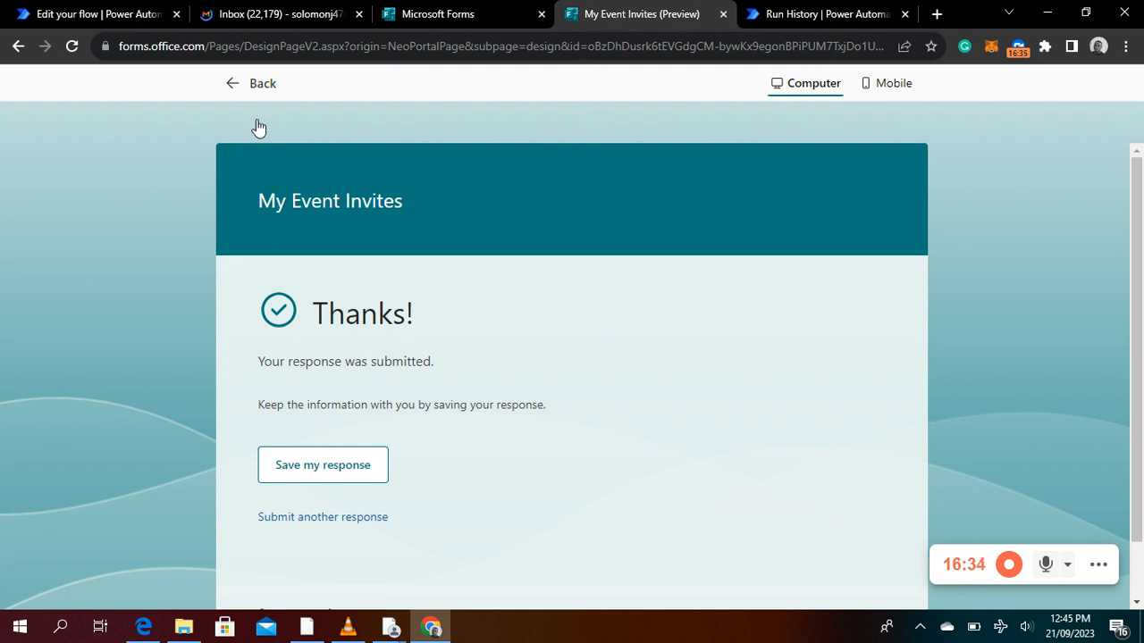
click(243, 79)
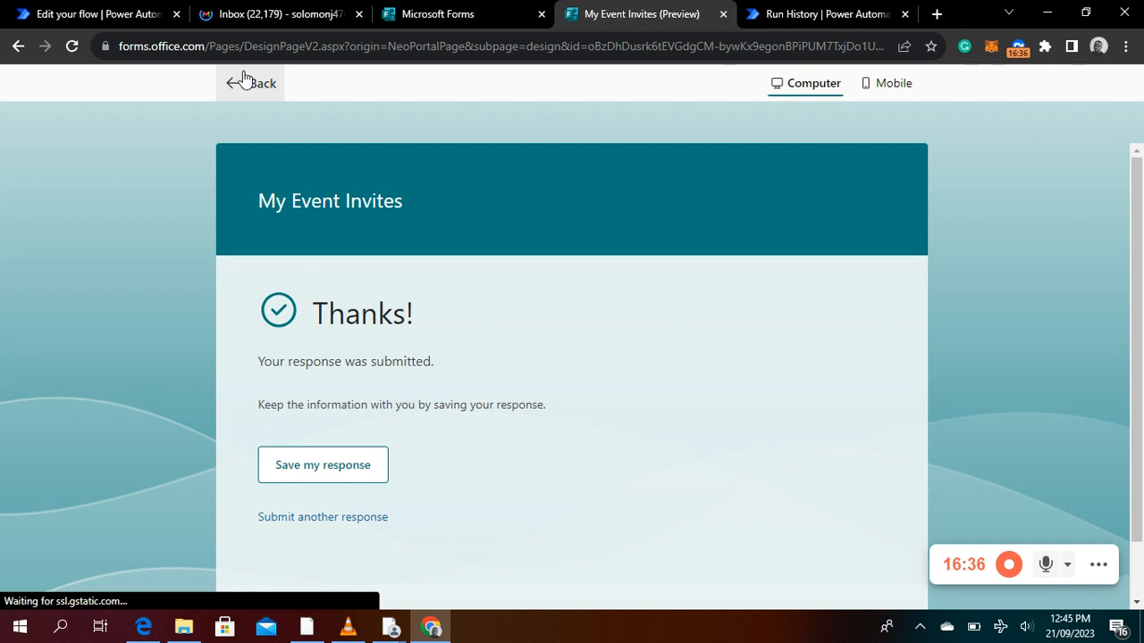
click(245, 81)
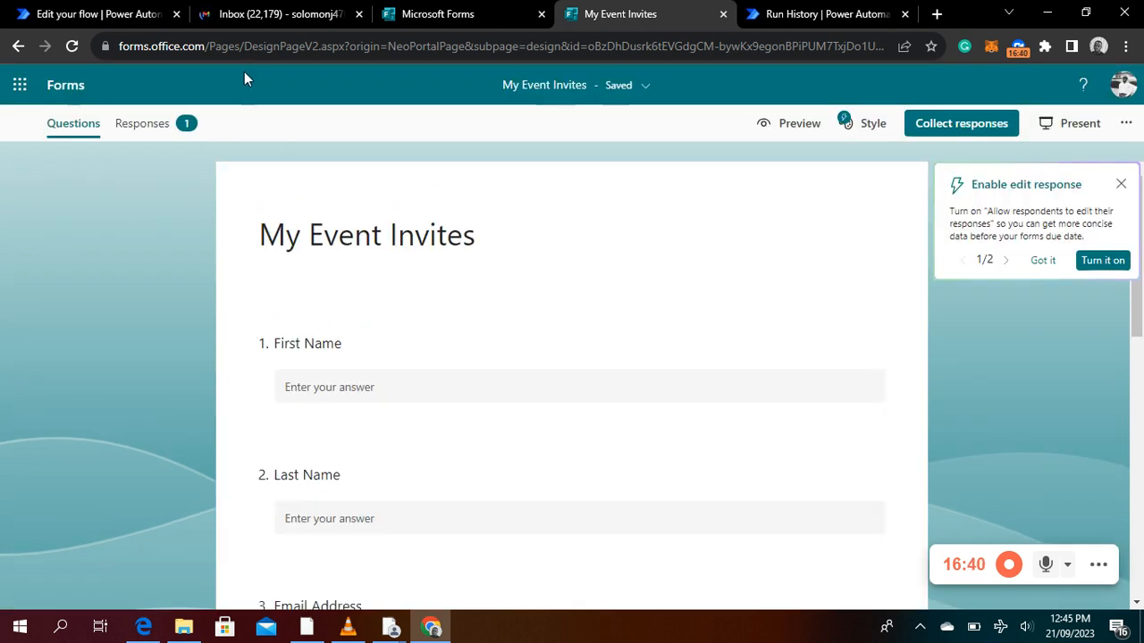
click(162, 124)
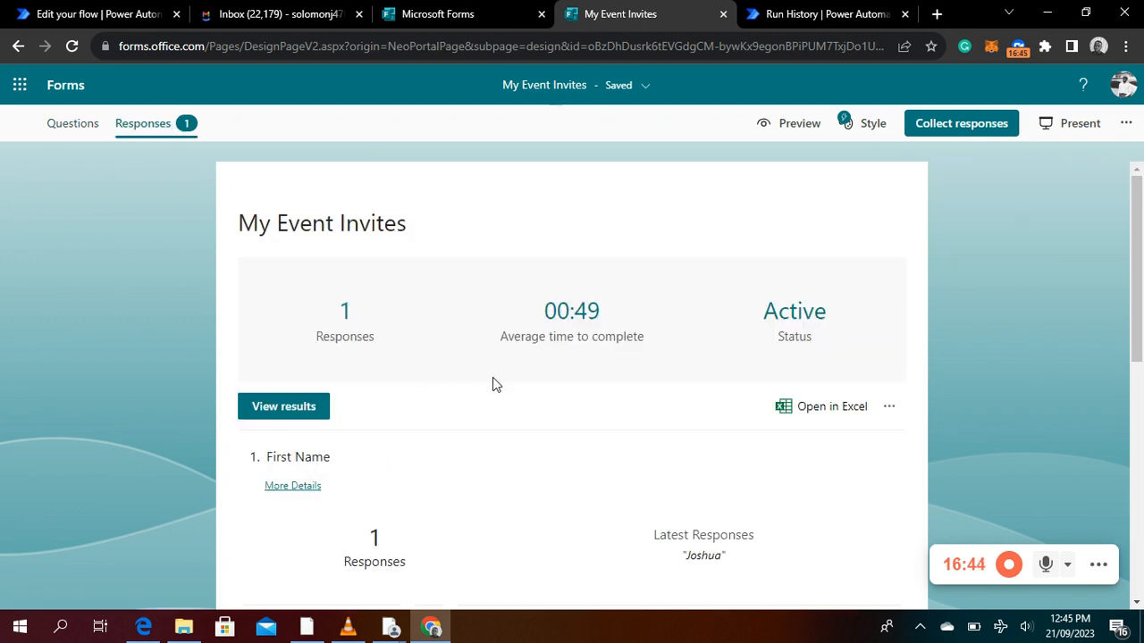
scroll(490, 388, down, 3)
scroll(483, 397, down, 1)
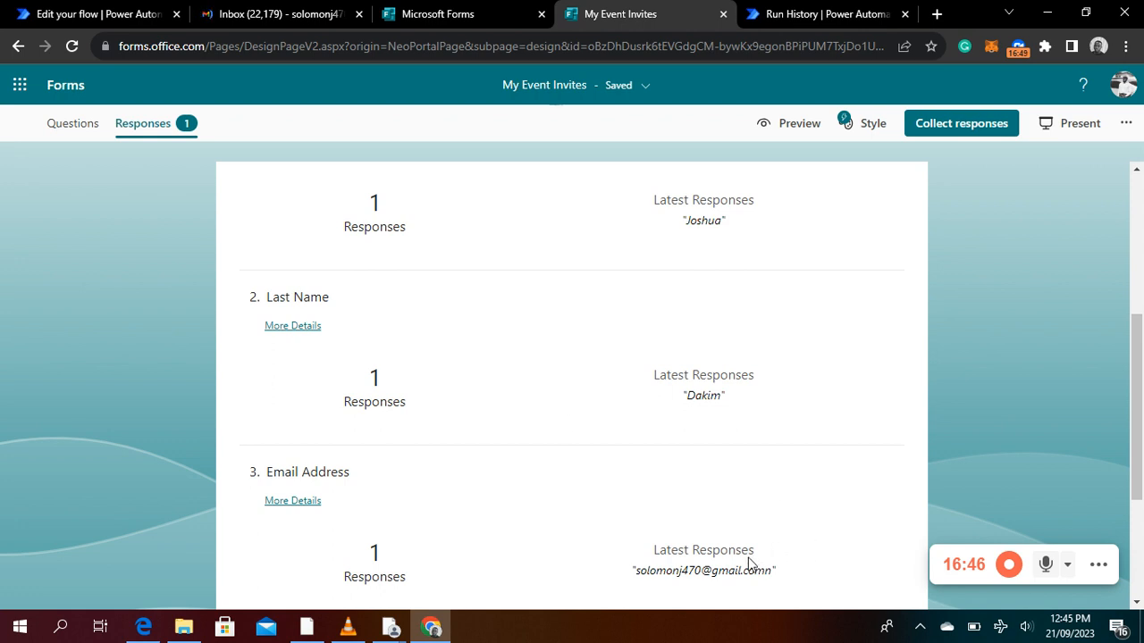
scroll(651, 580, down, 3)
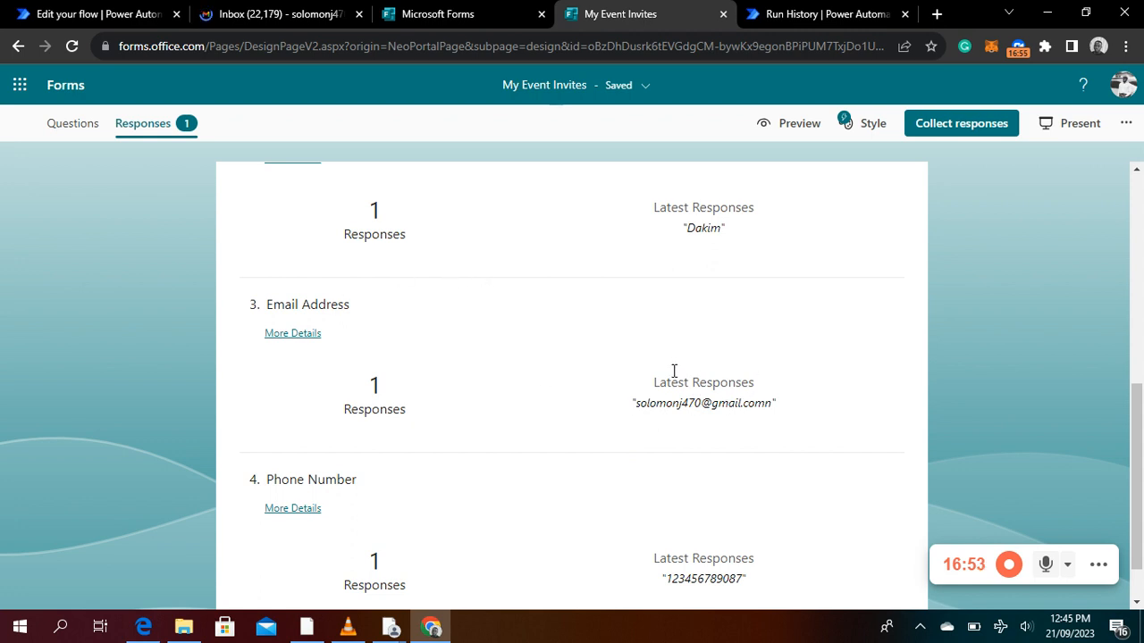
scroll(760, 127, up, 3)
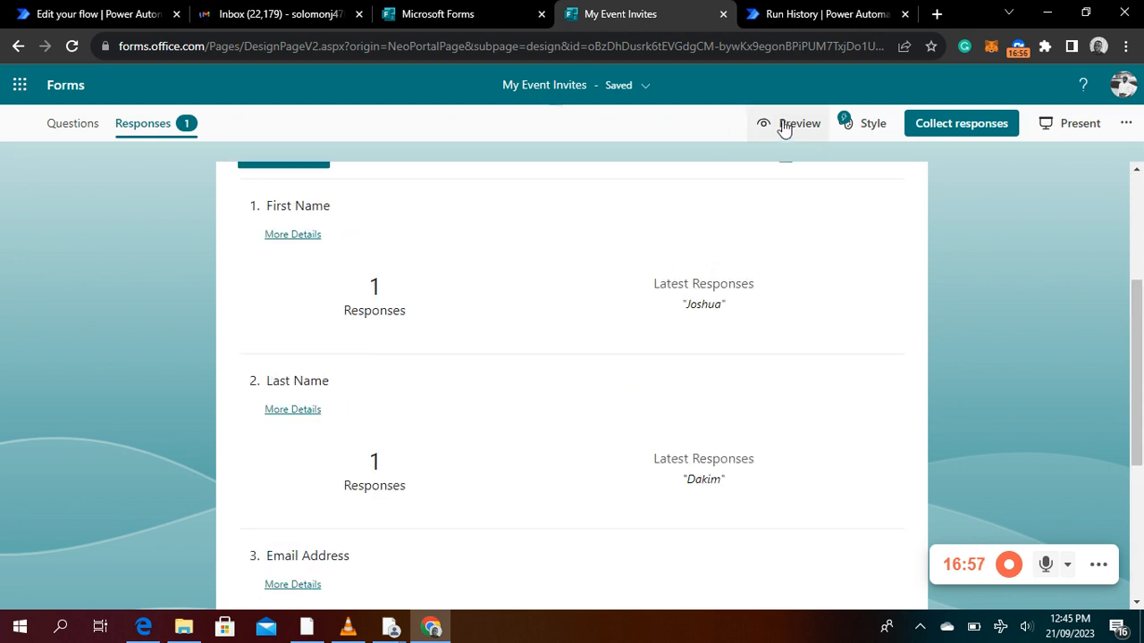
Open a new preview of the My Event Invites form and enter the respondent's first name and last name
click(784, 125)
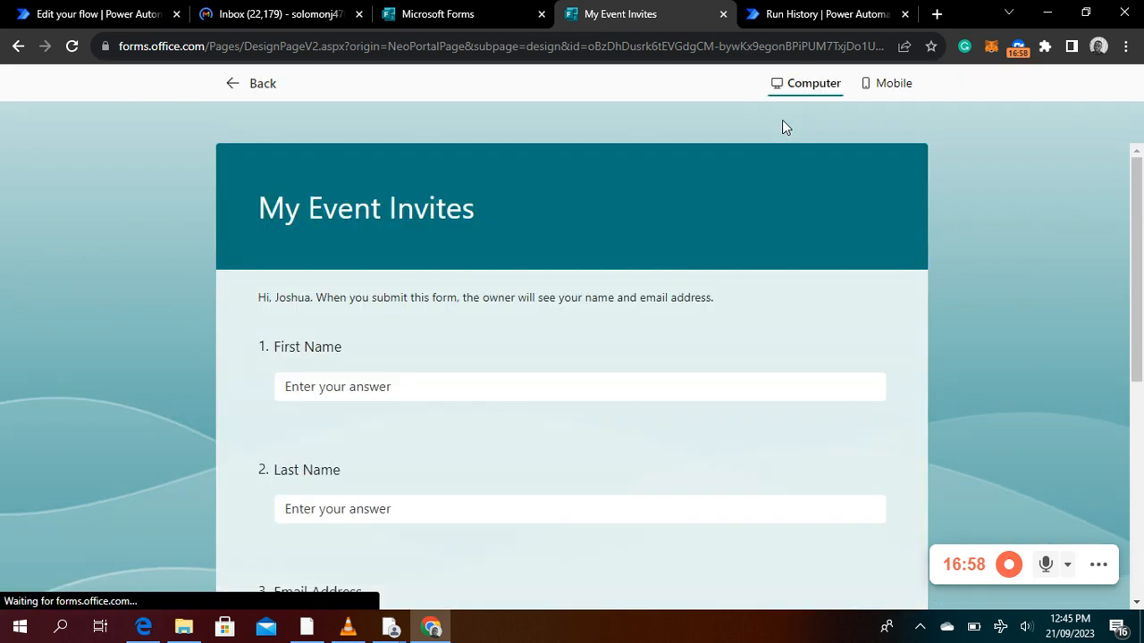
click(408, 386)
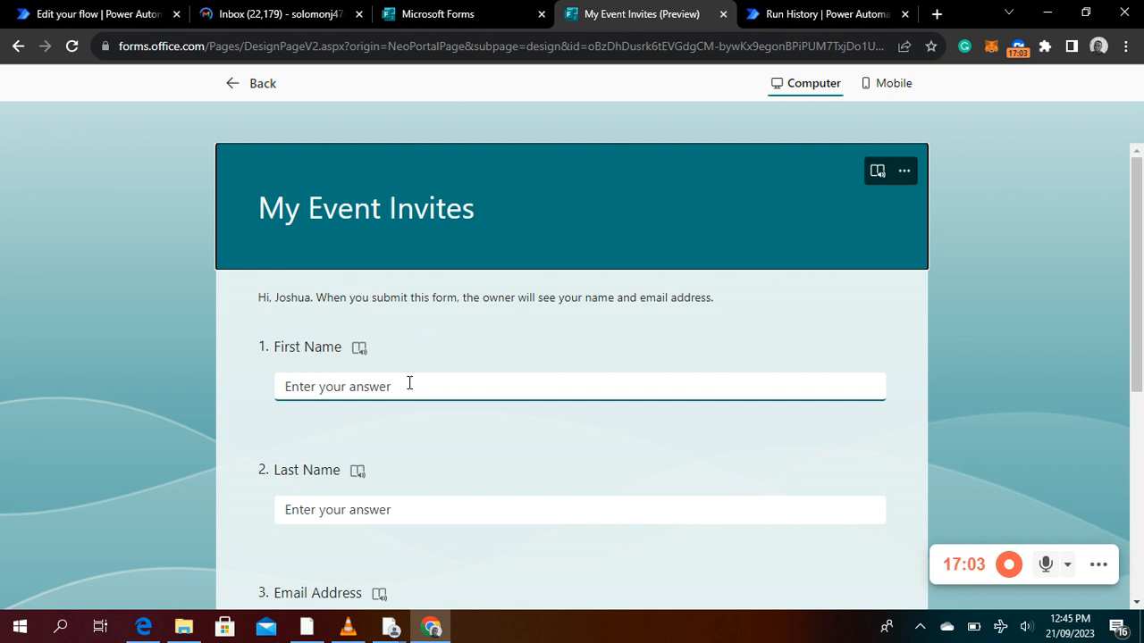
click(411, 383)
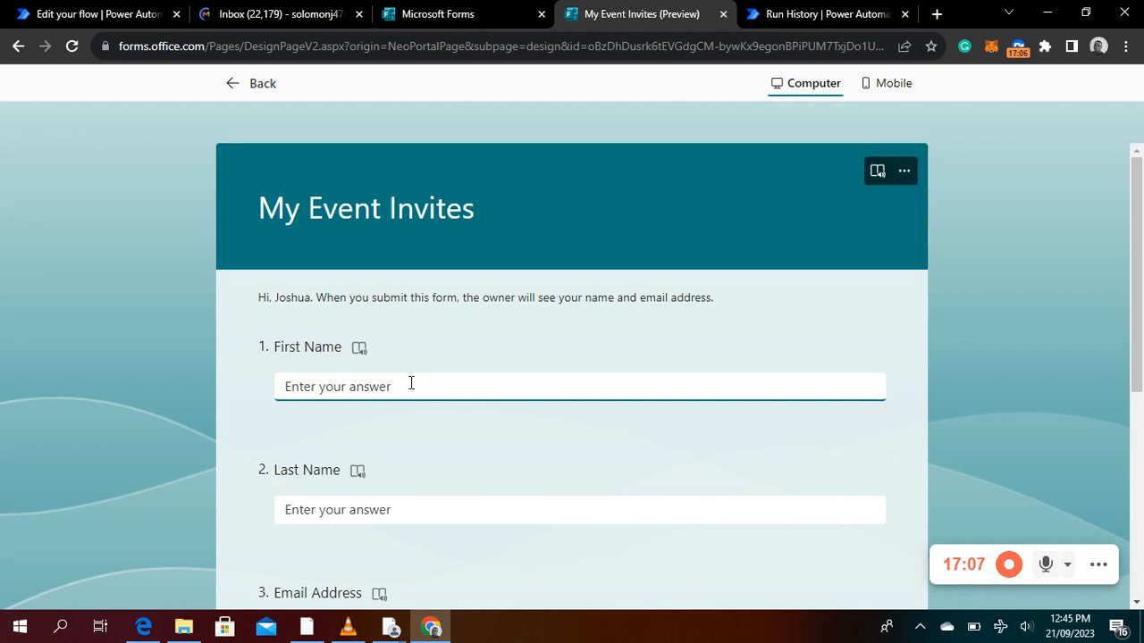
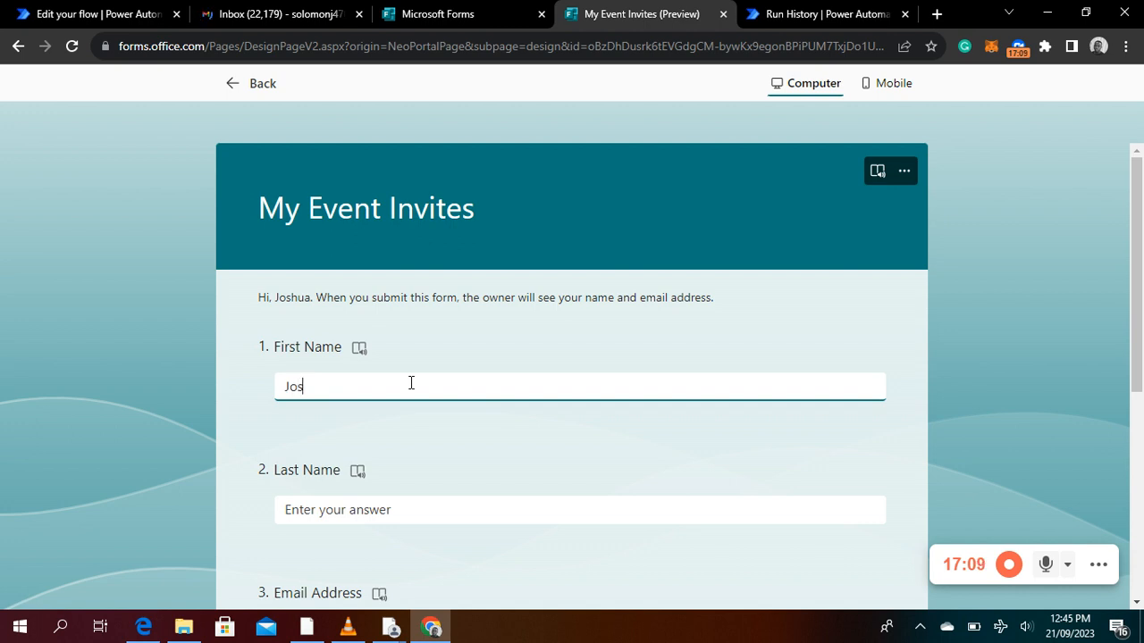
key(Tab)
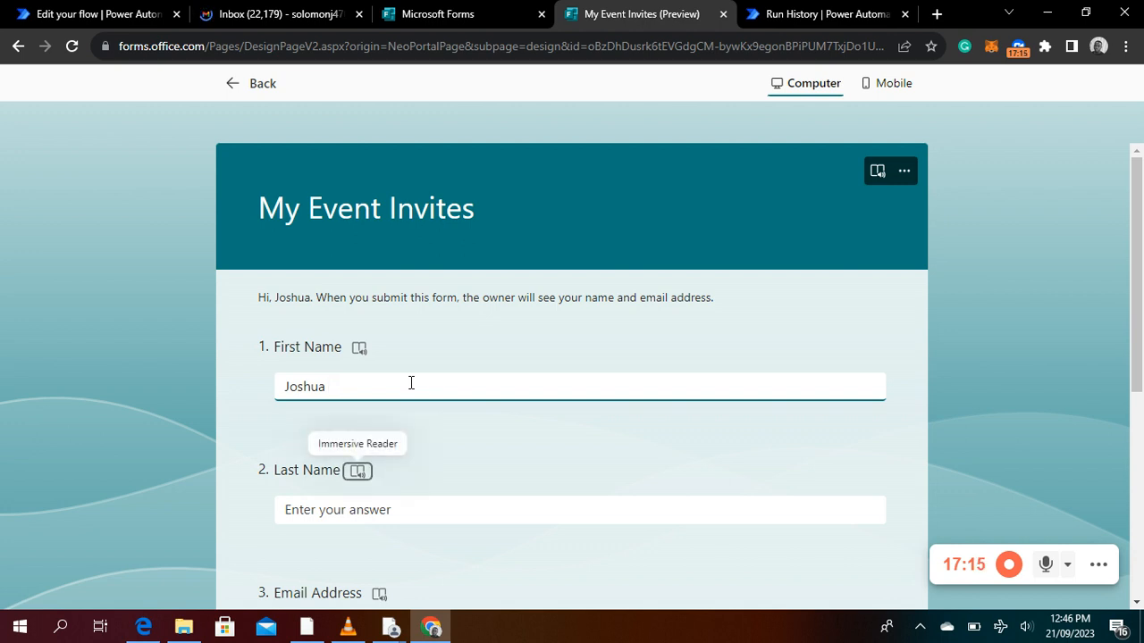
key(Tab)
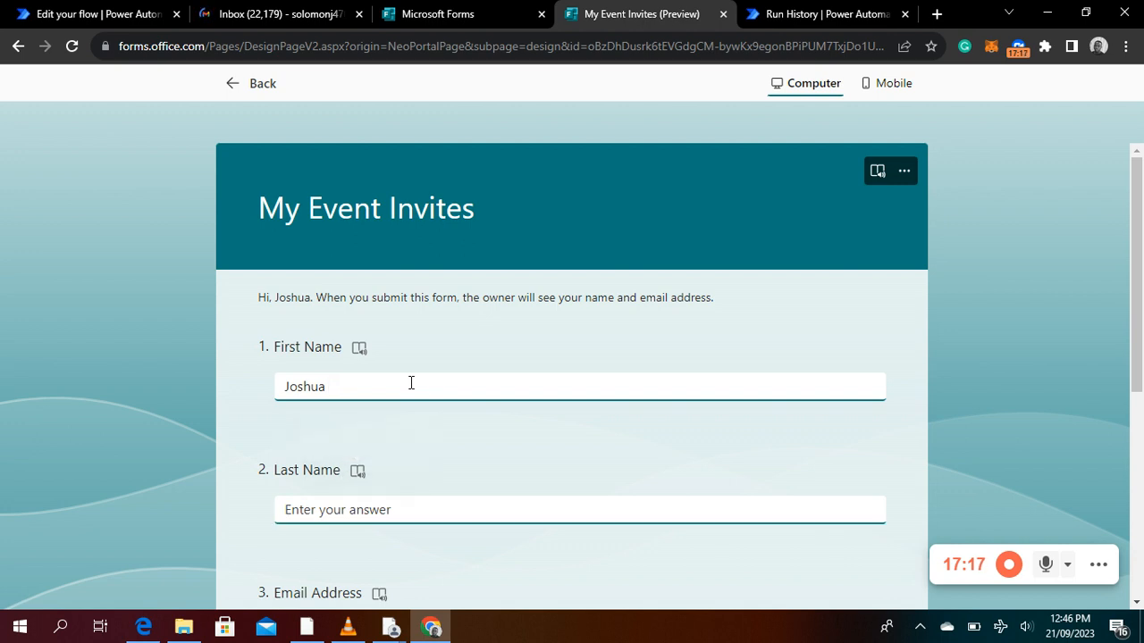
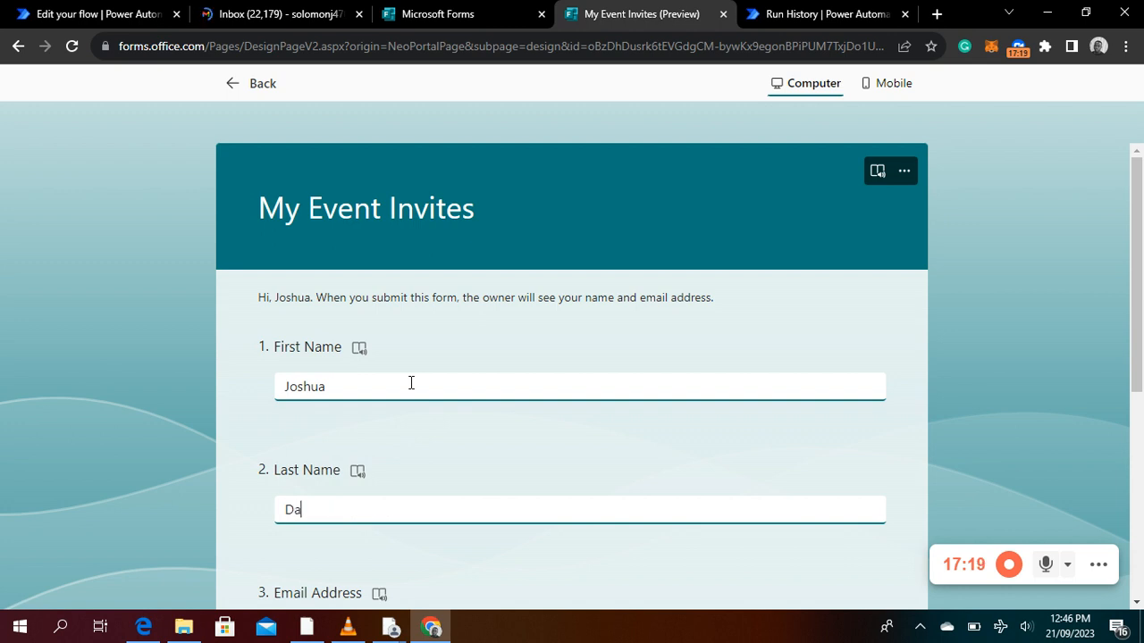
Enter the respondent's correct email address in the Email Address question
scroll(411, 382, down, 4)
click(365, 298)
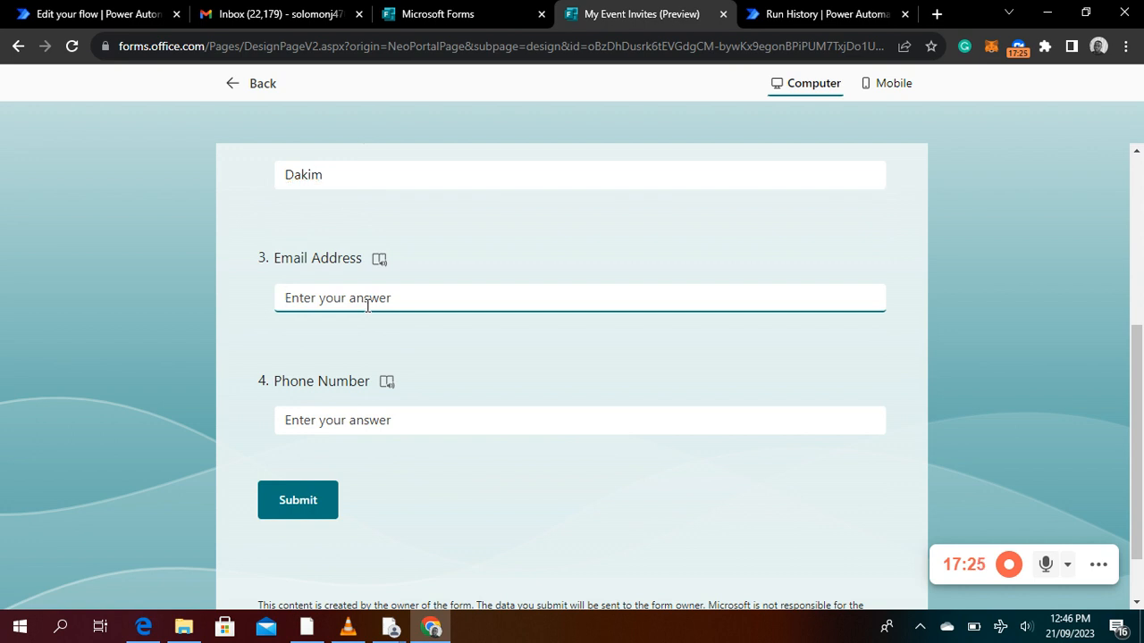
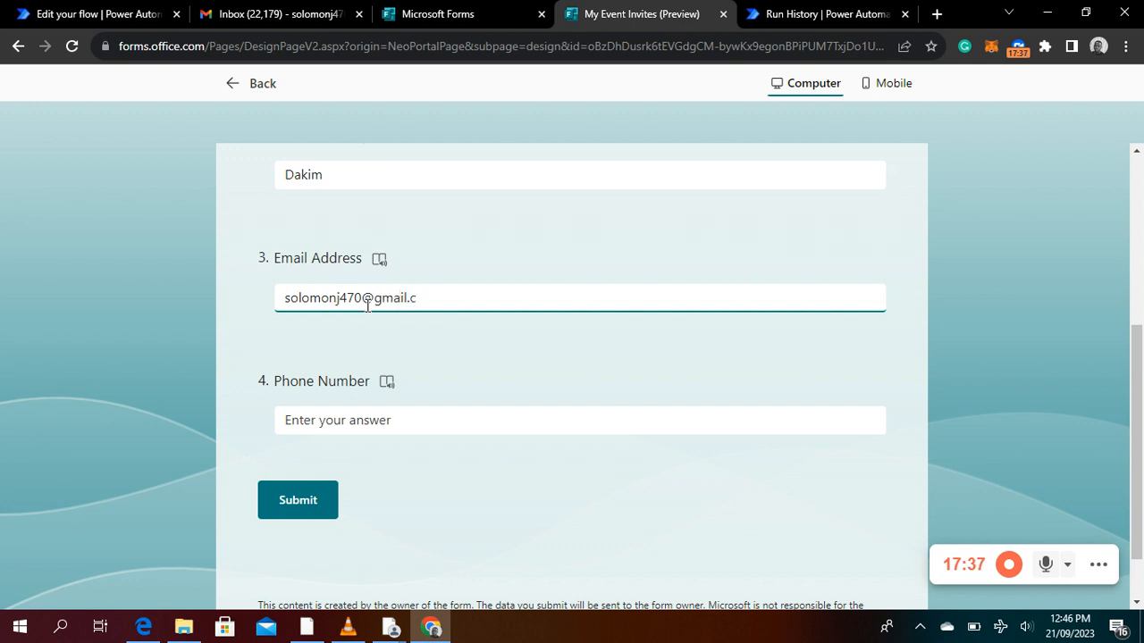
Enter the respondent's phone number and submit the second form response
click(361, 425)
text(1)
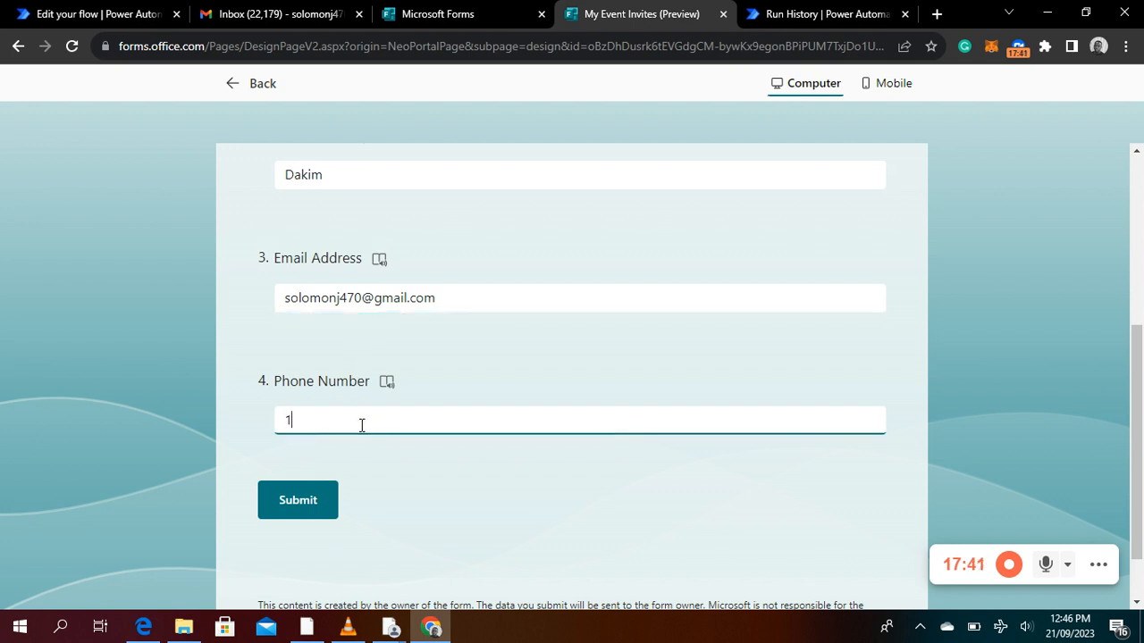
text(2345678900987)
click(304, 511)
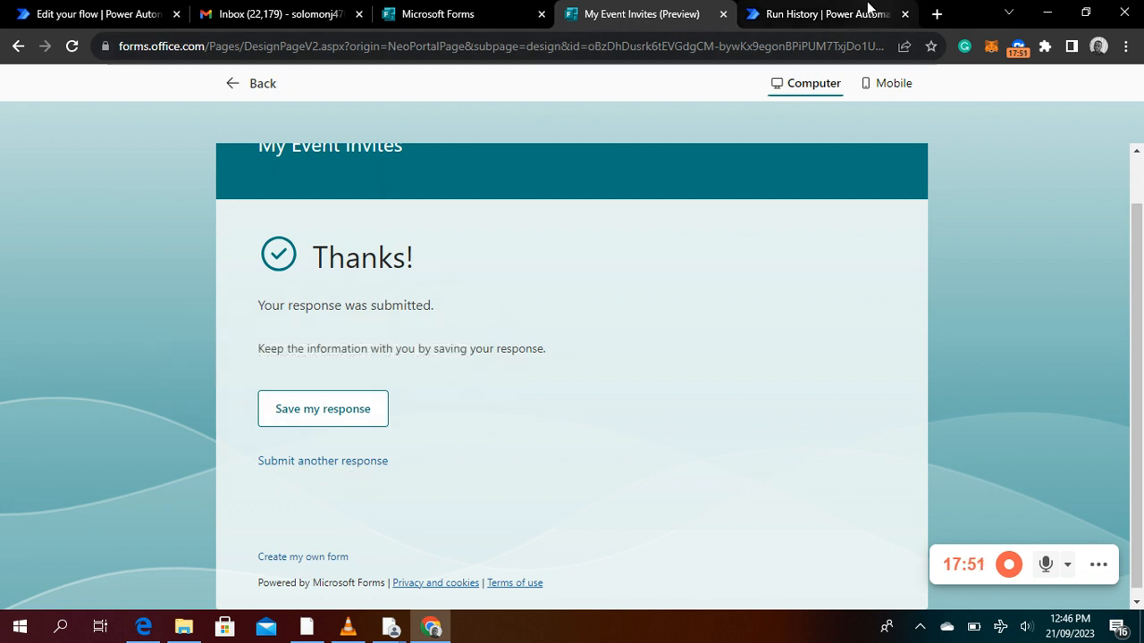
Open the received Event Follow-up email in Gmail and return to the flow's run page in Power Automate
click(304, 17)
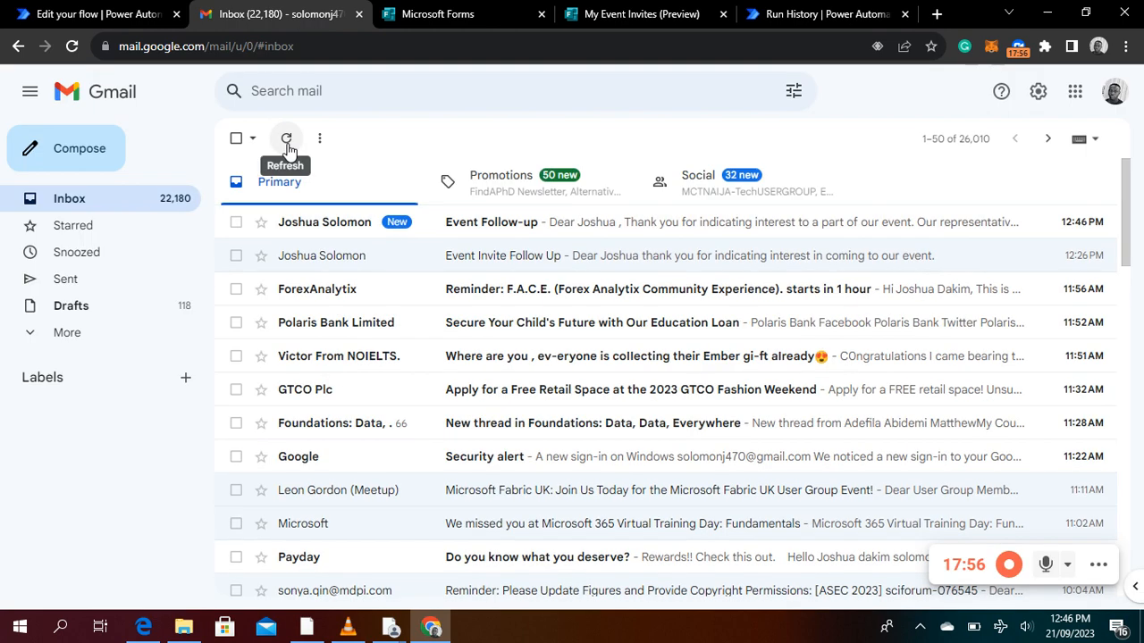
click(286, 138)
click(340, 231)
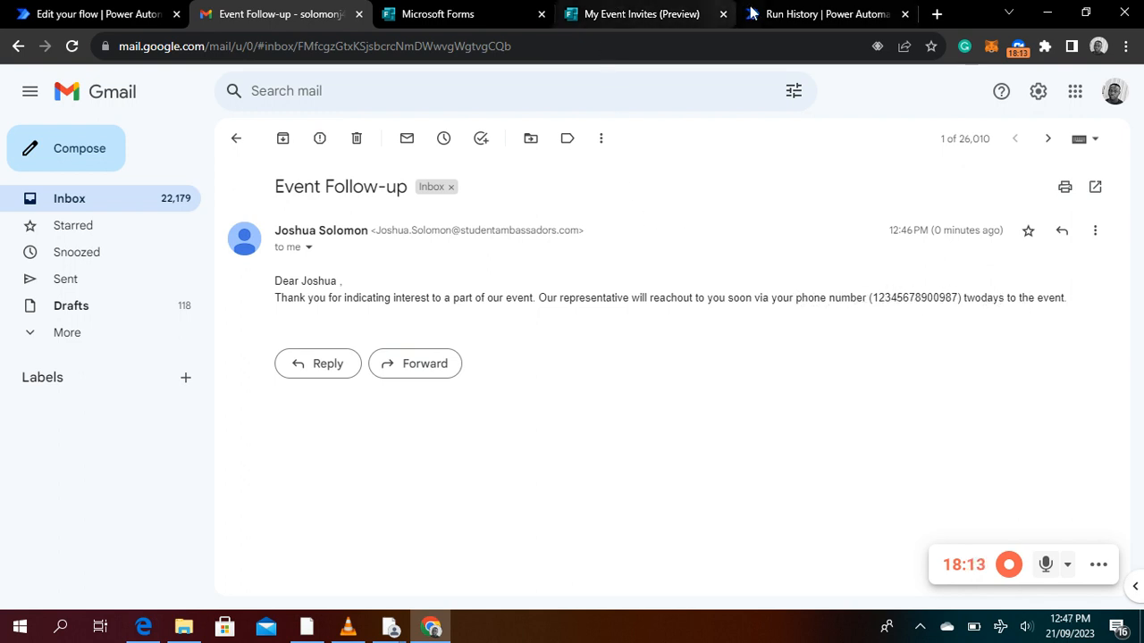
click(801, 15)
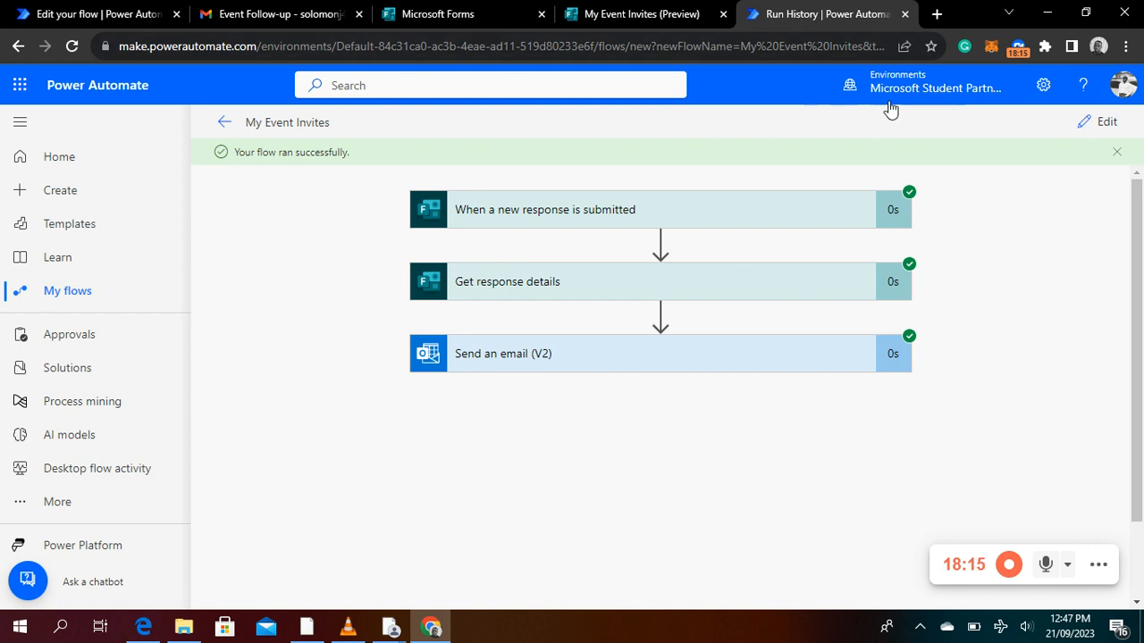